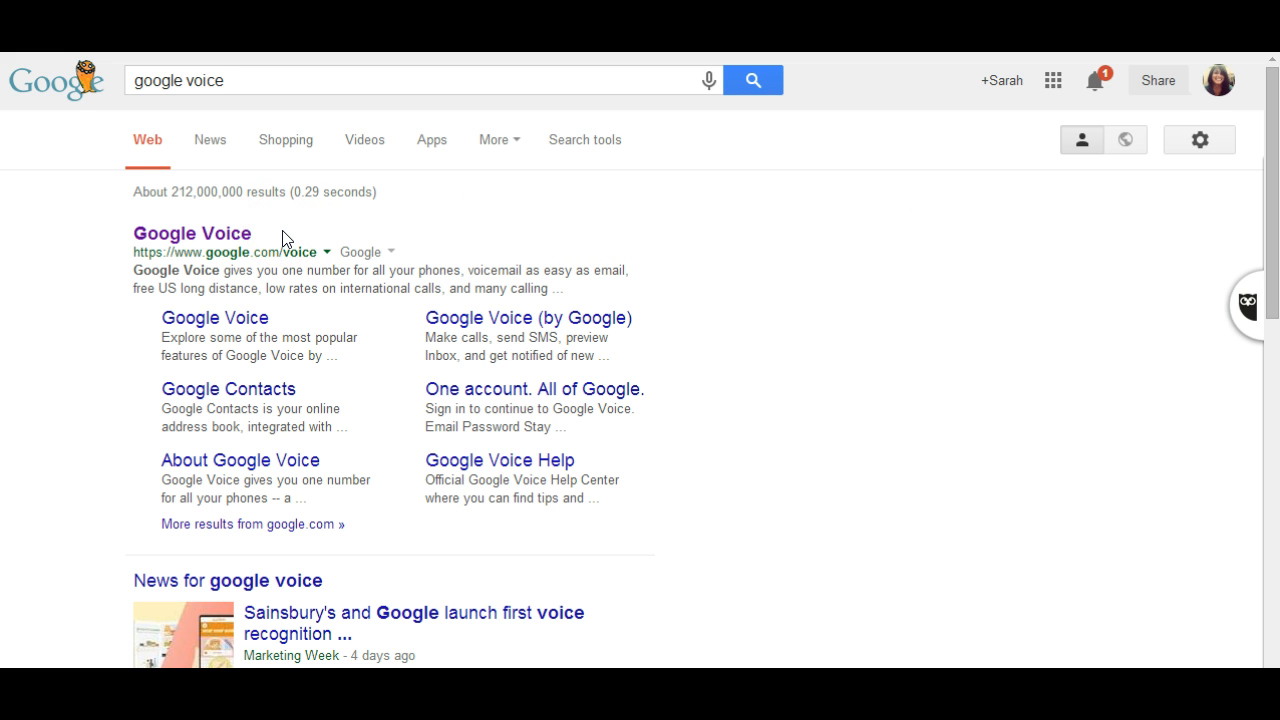
- Open Google Voice from the web search results and display its account settings
click(221, 86)
click(240, 247)
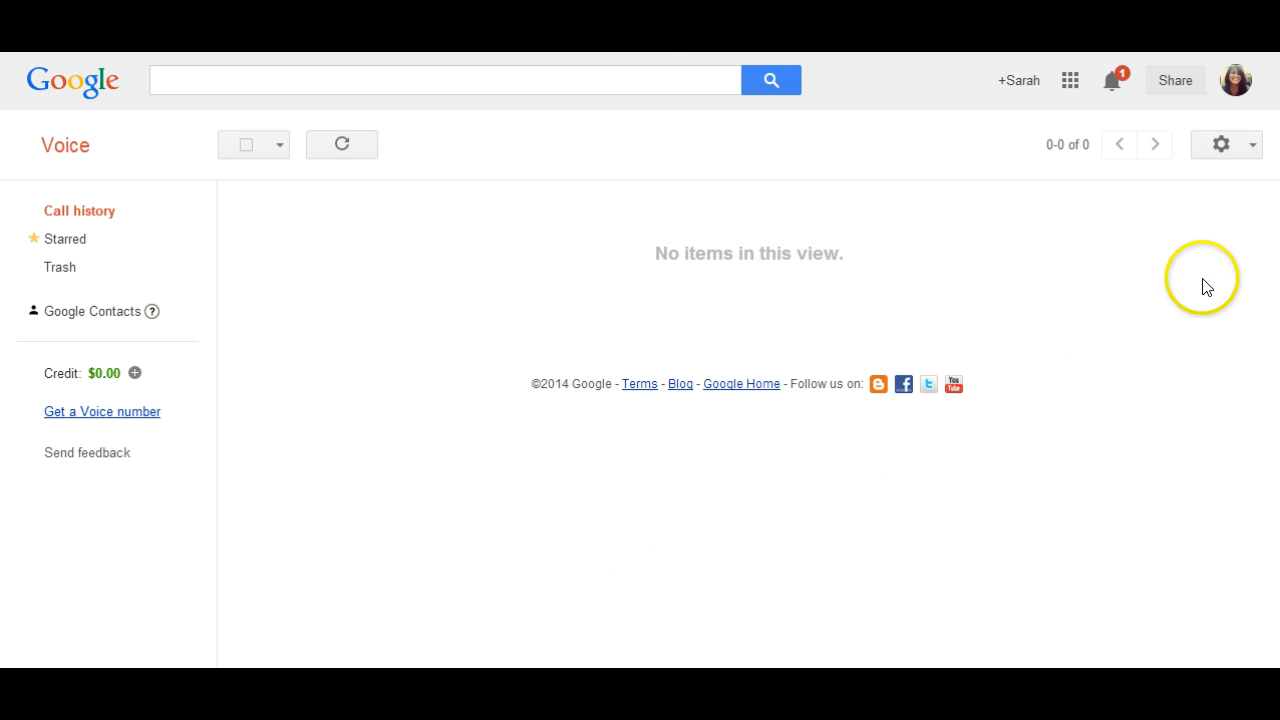
click(1251, 150)
click(1225, 177)
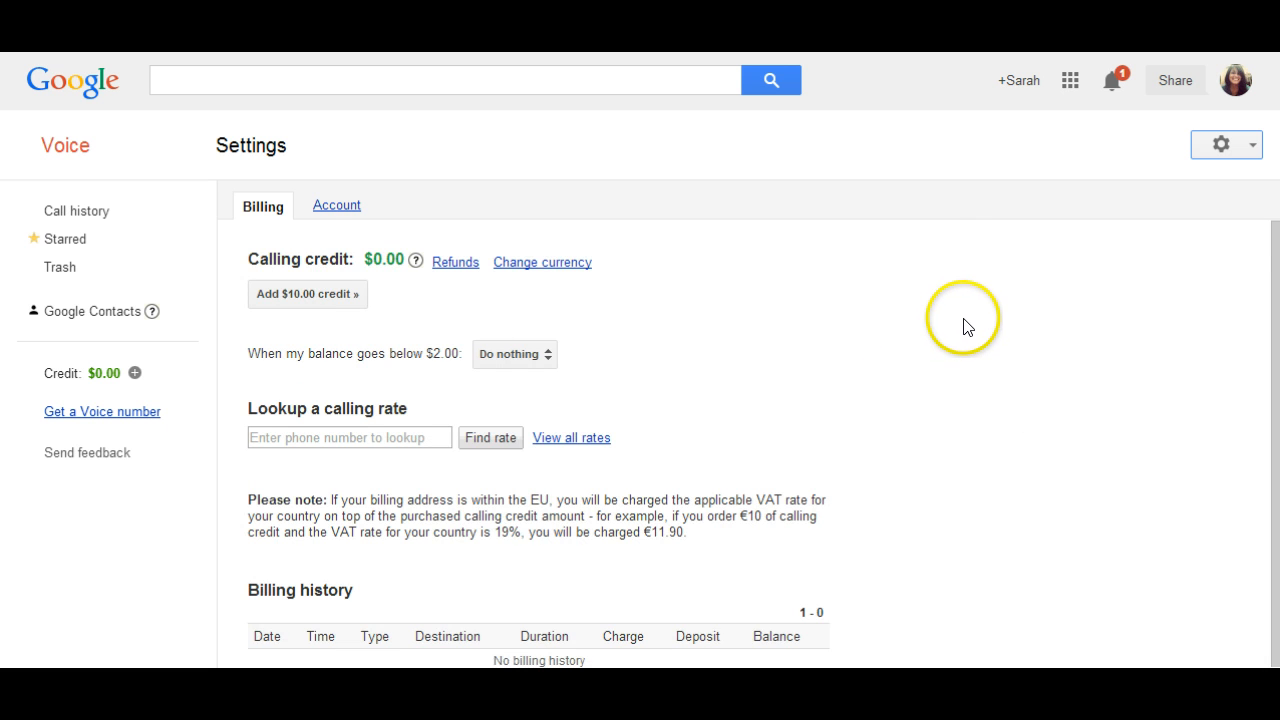
click(338, 212)
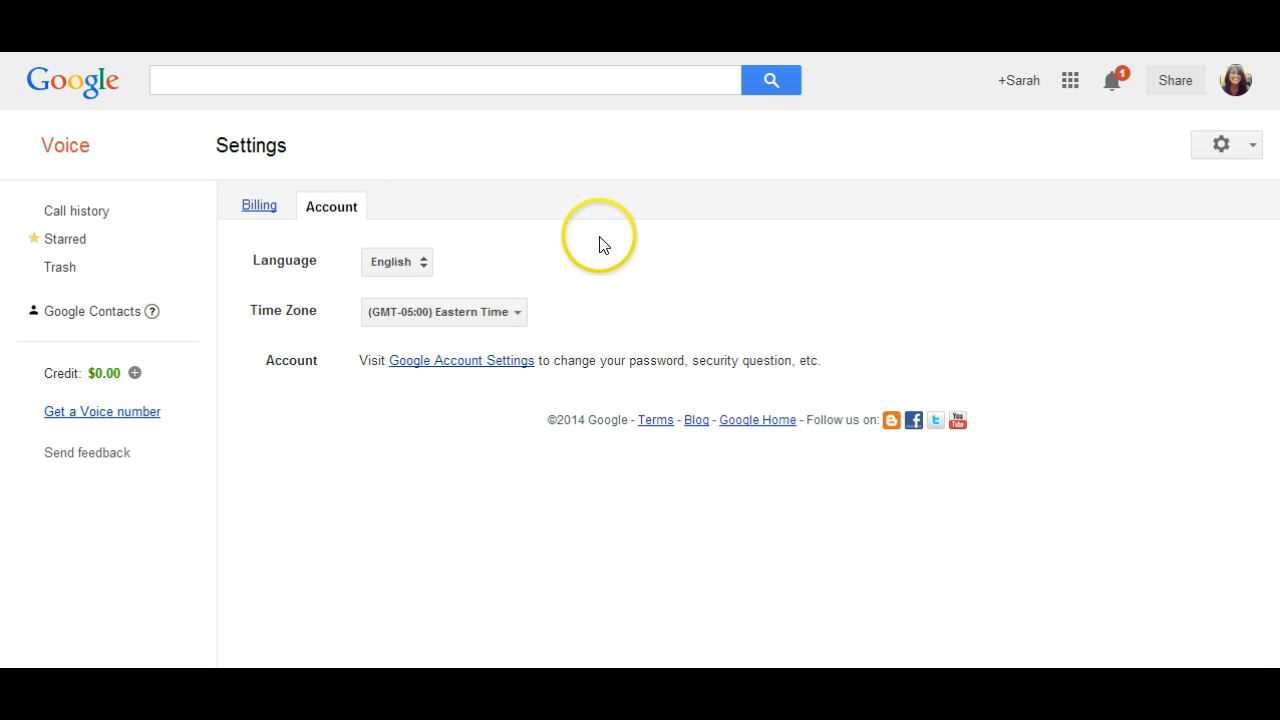
- Request a new Voice number, adding the owner's phone number as a Home forwarding phone and starting its verification call
click(134, 412)
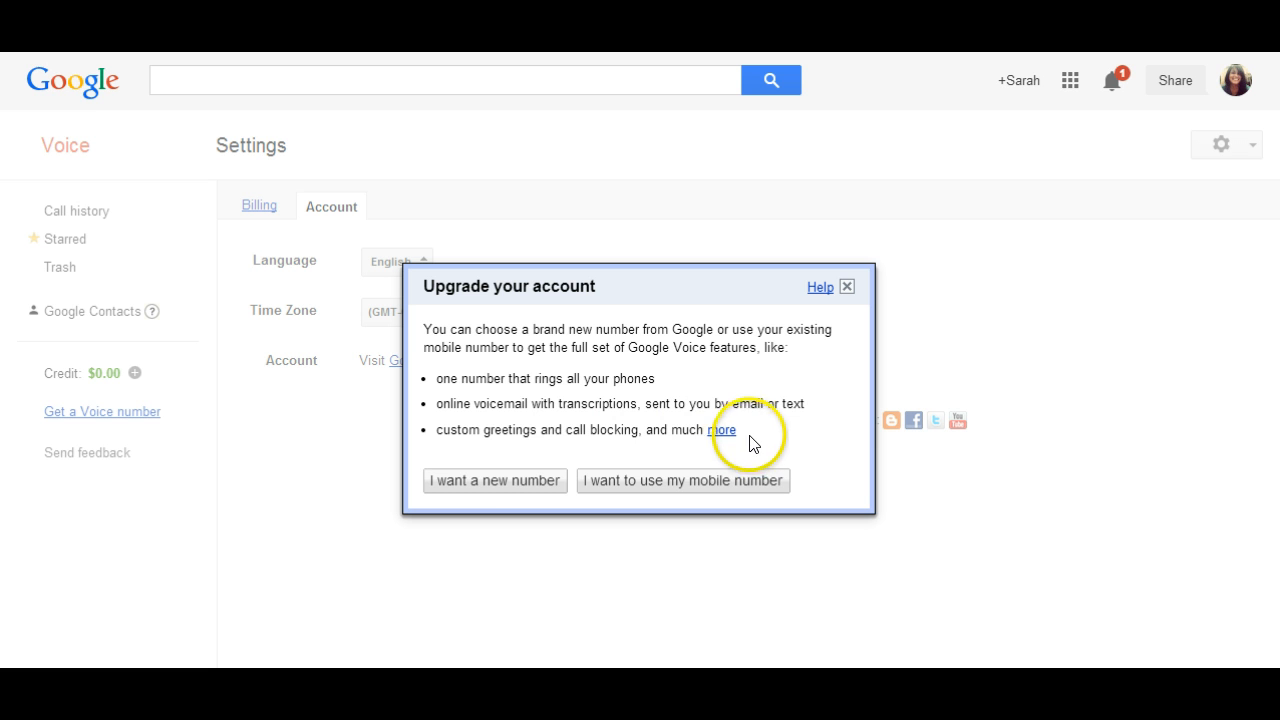
click(524, 484)
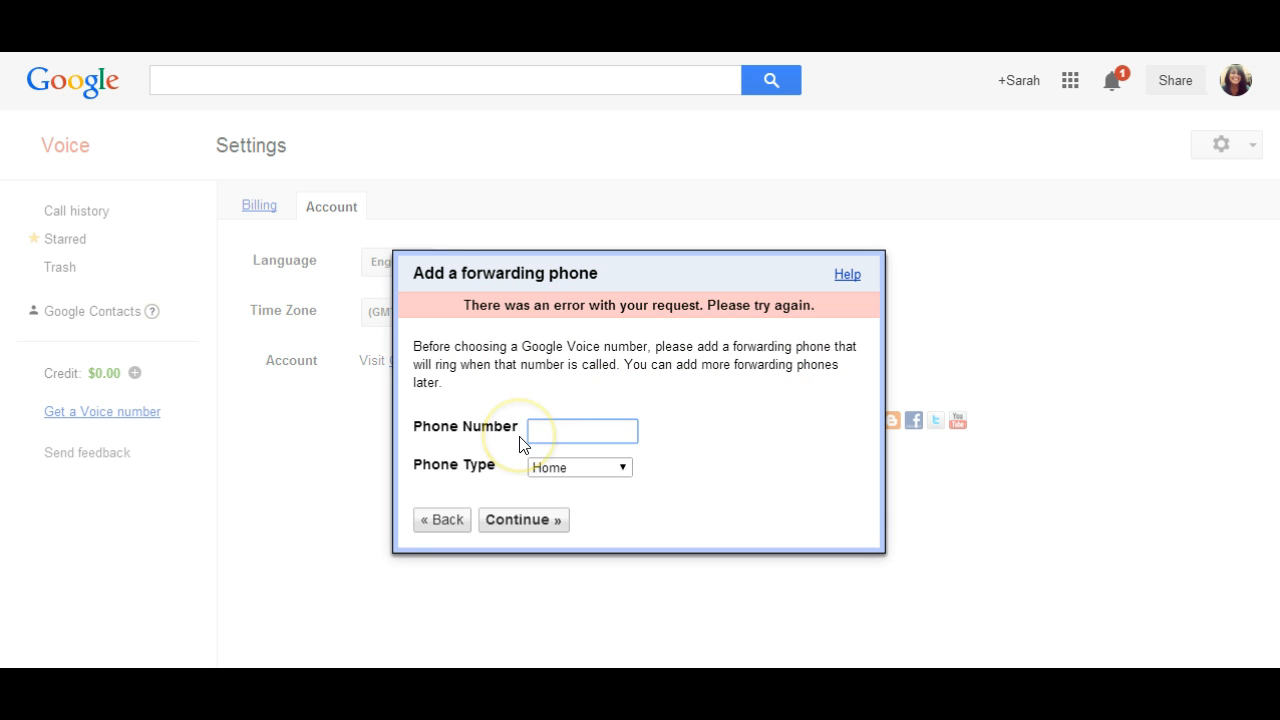
text(02-***)
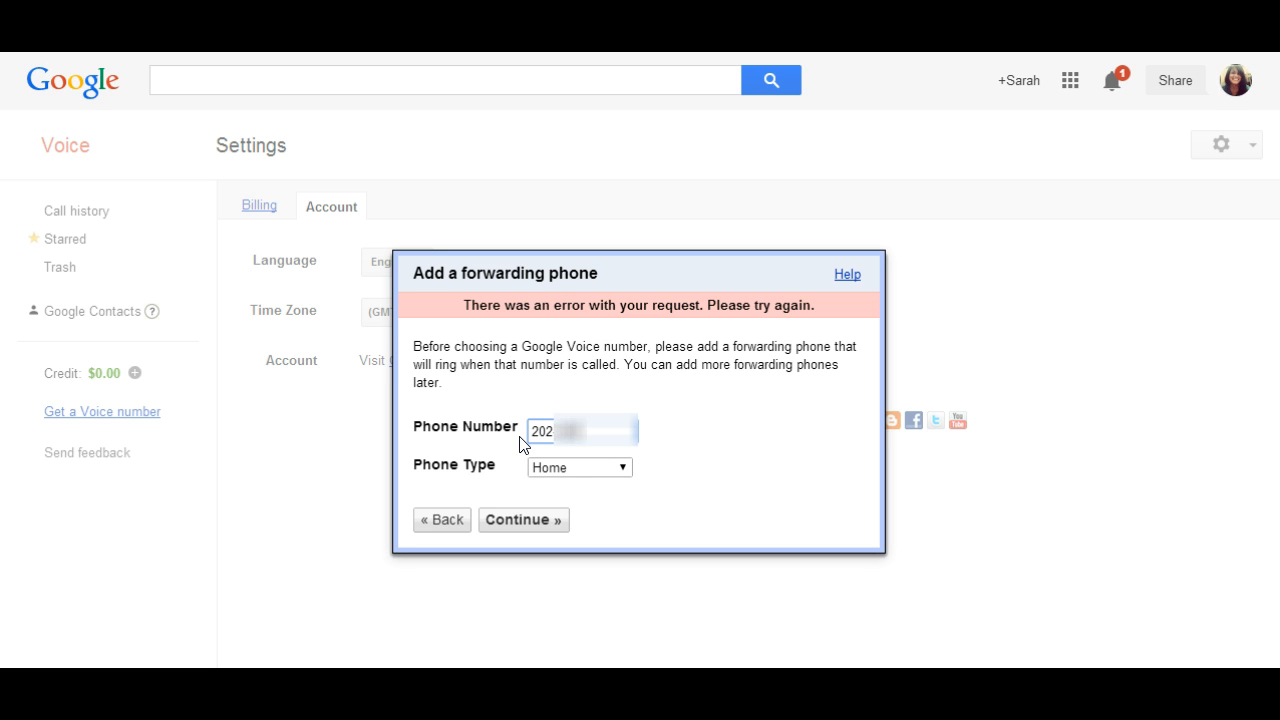
text(****)
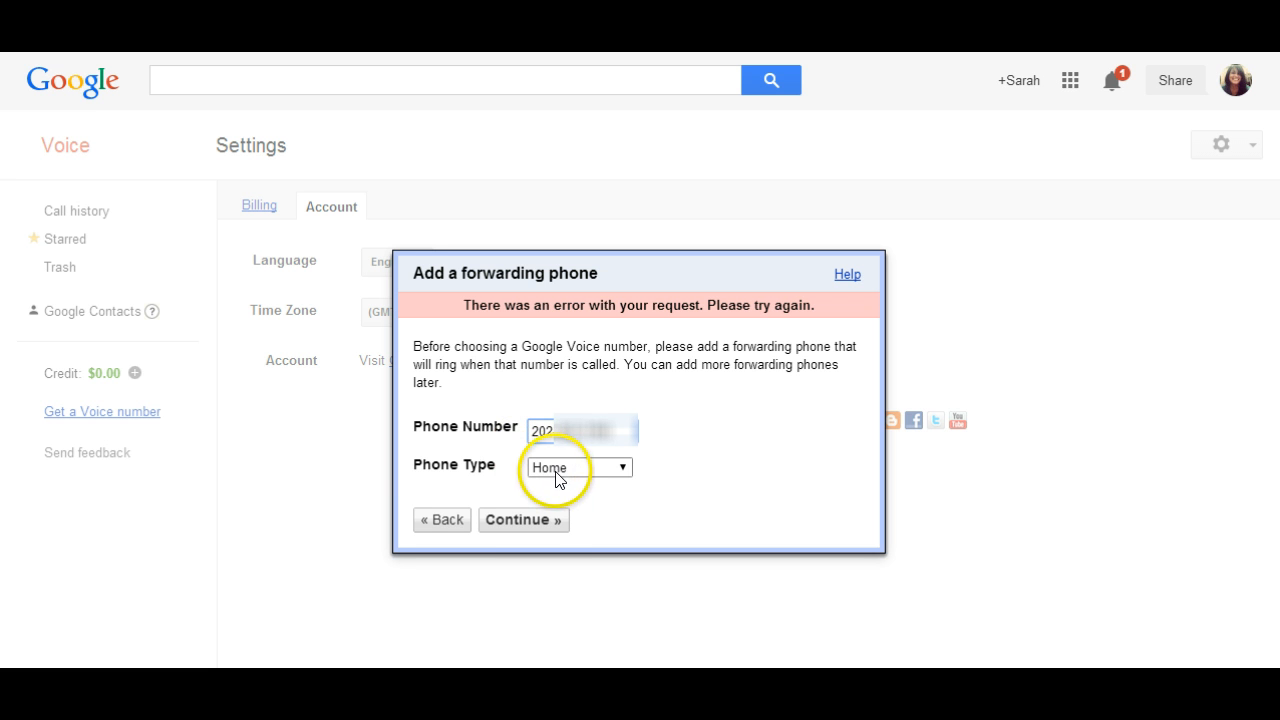
click(551, 525)
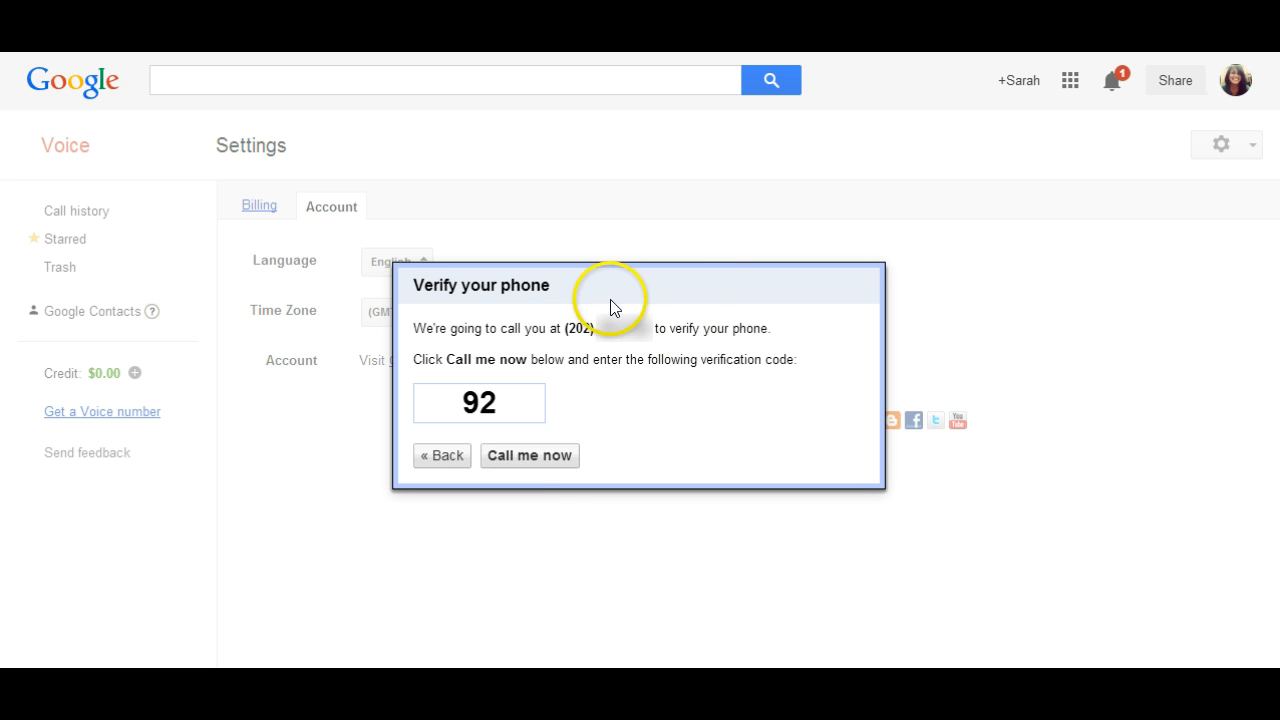
click(561, 460)
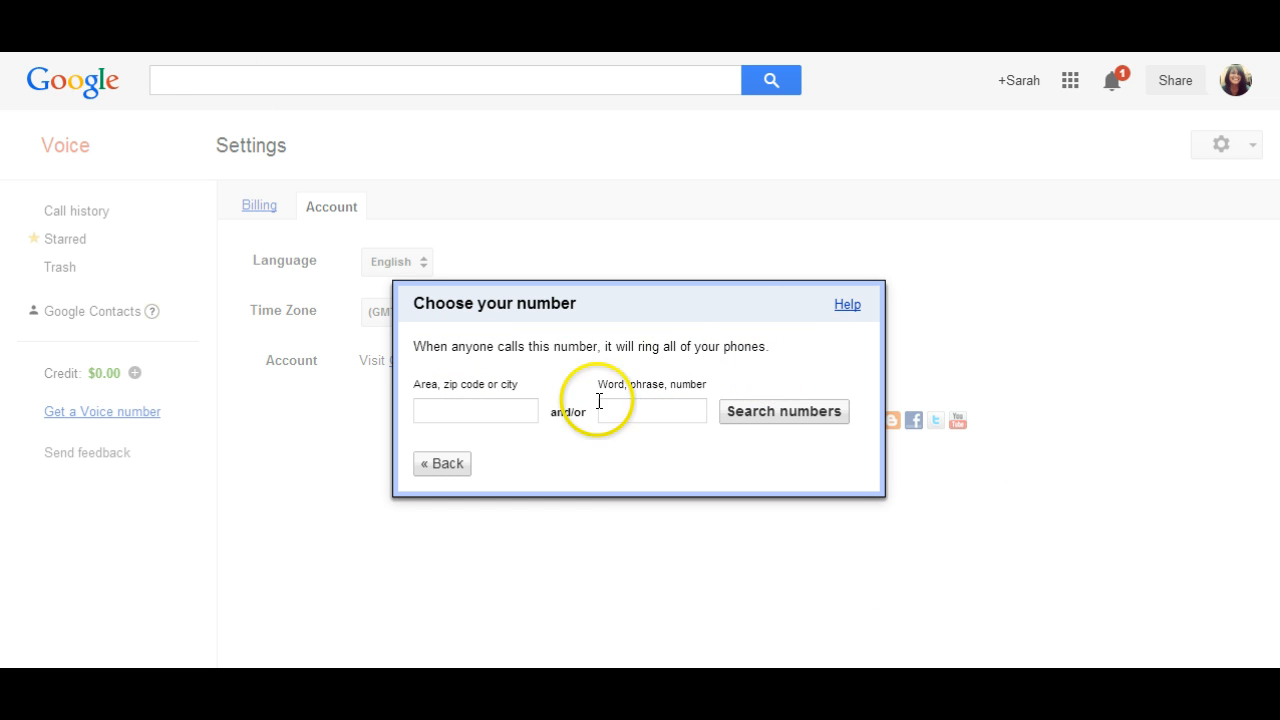
- Search for available Voice numbers in Washington, DC containing 3987
click(514, 415)
text(Washi)
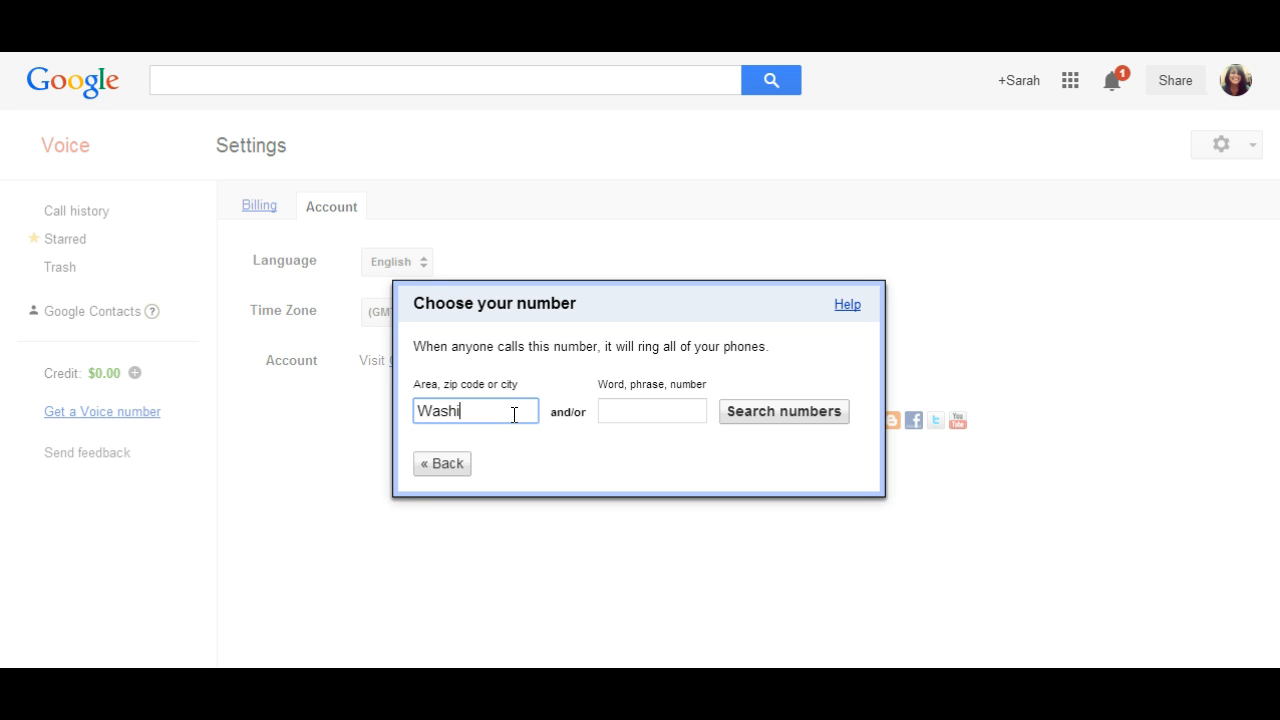
text(ngton, DC)
click(665, 413)
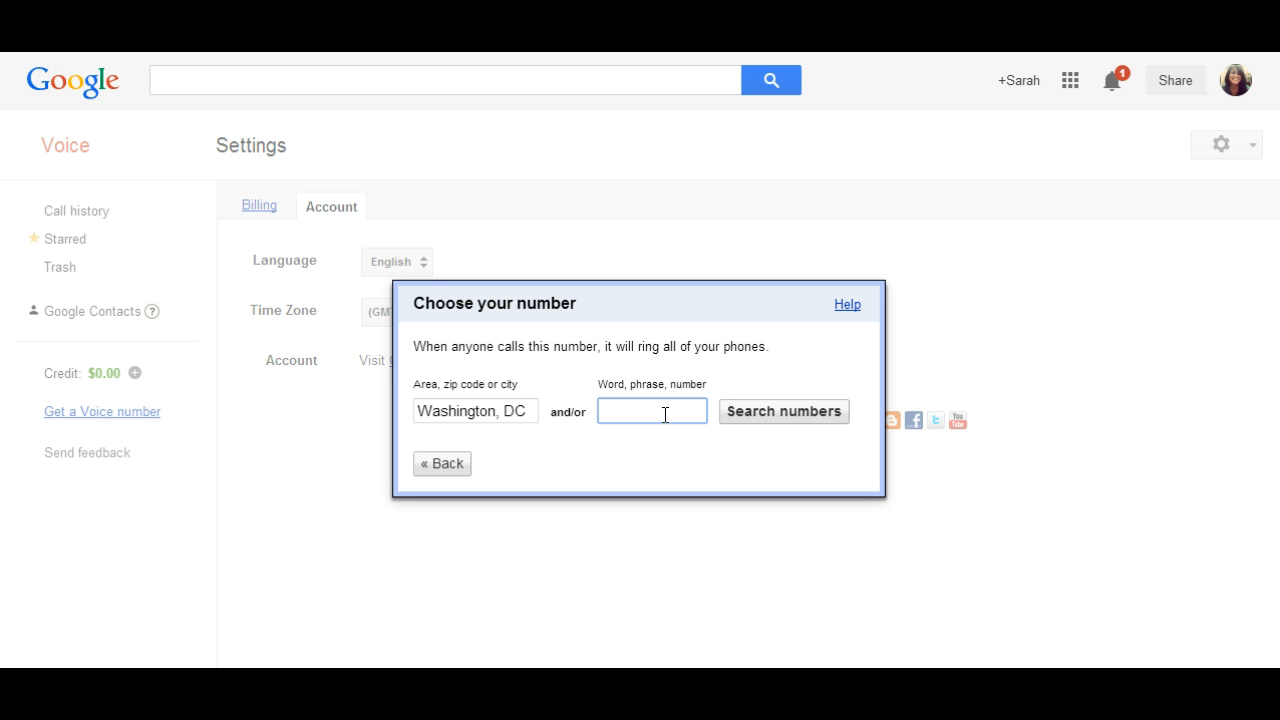
text(3987)
click(739, 411)
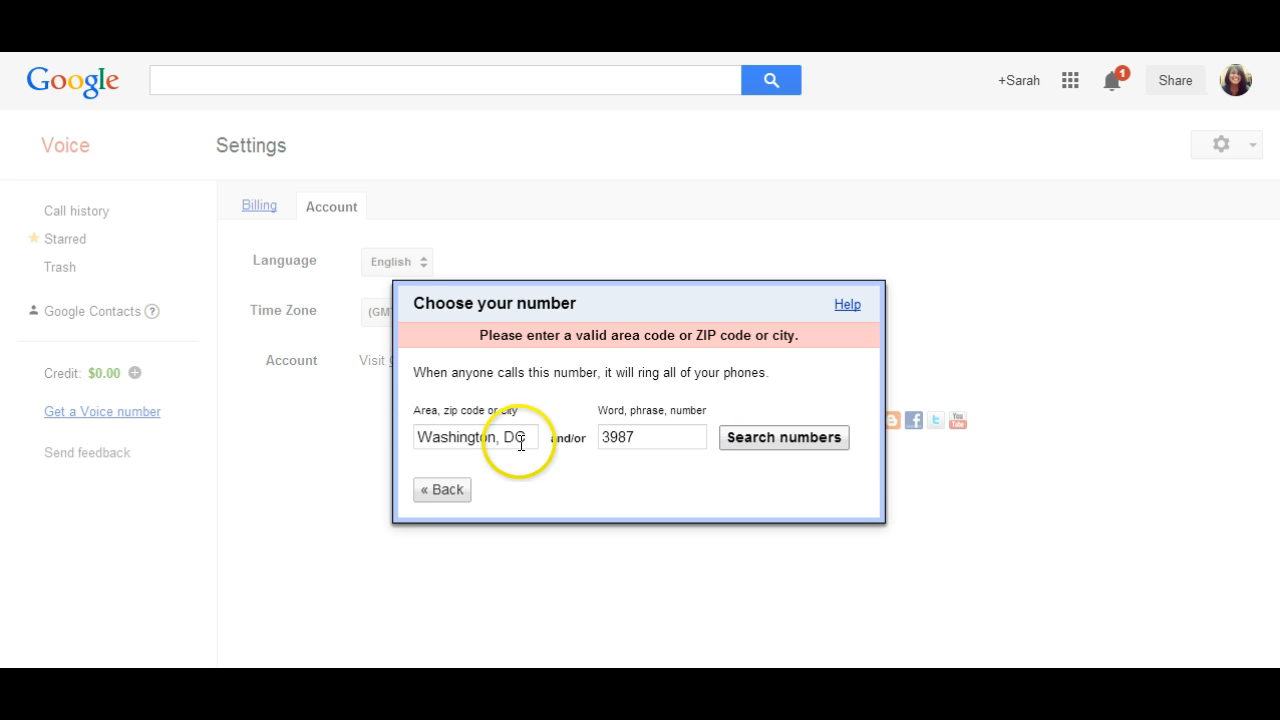
- Retry the number search for 3987 with ZIP code 20001 and with ZIP code 20002
drag(524, 440, 390, 435)
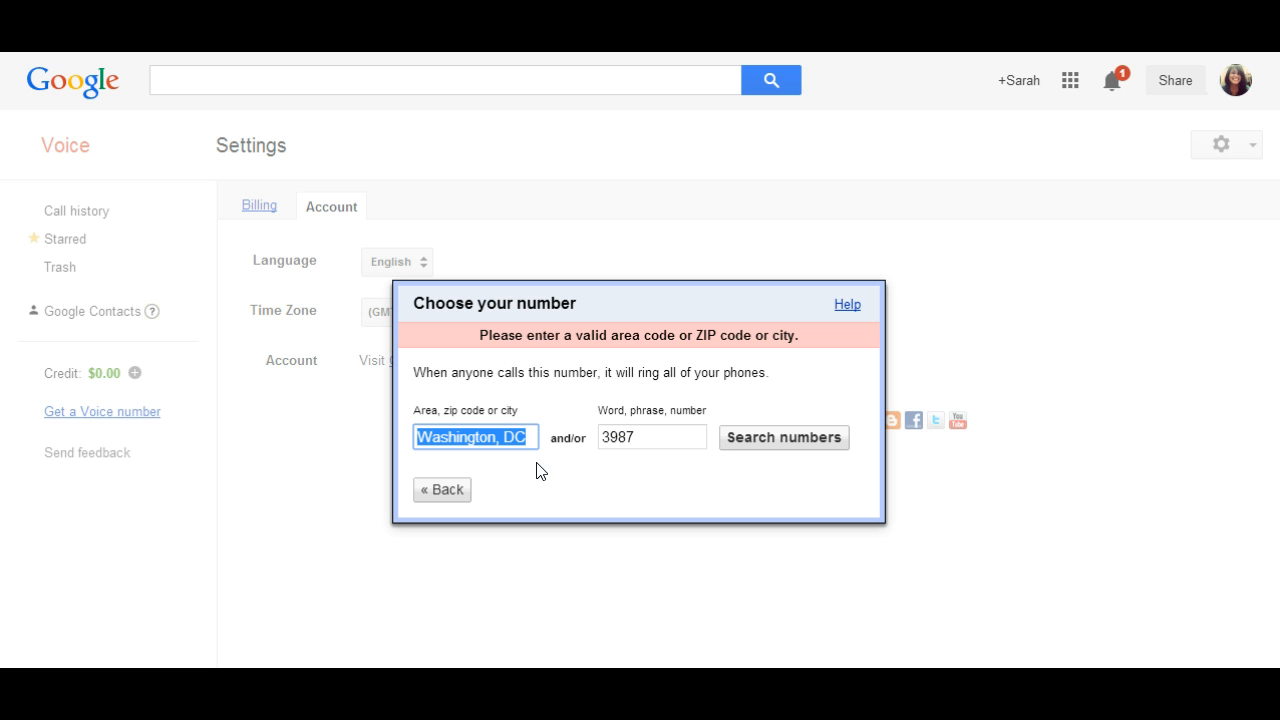
text(20001)
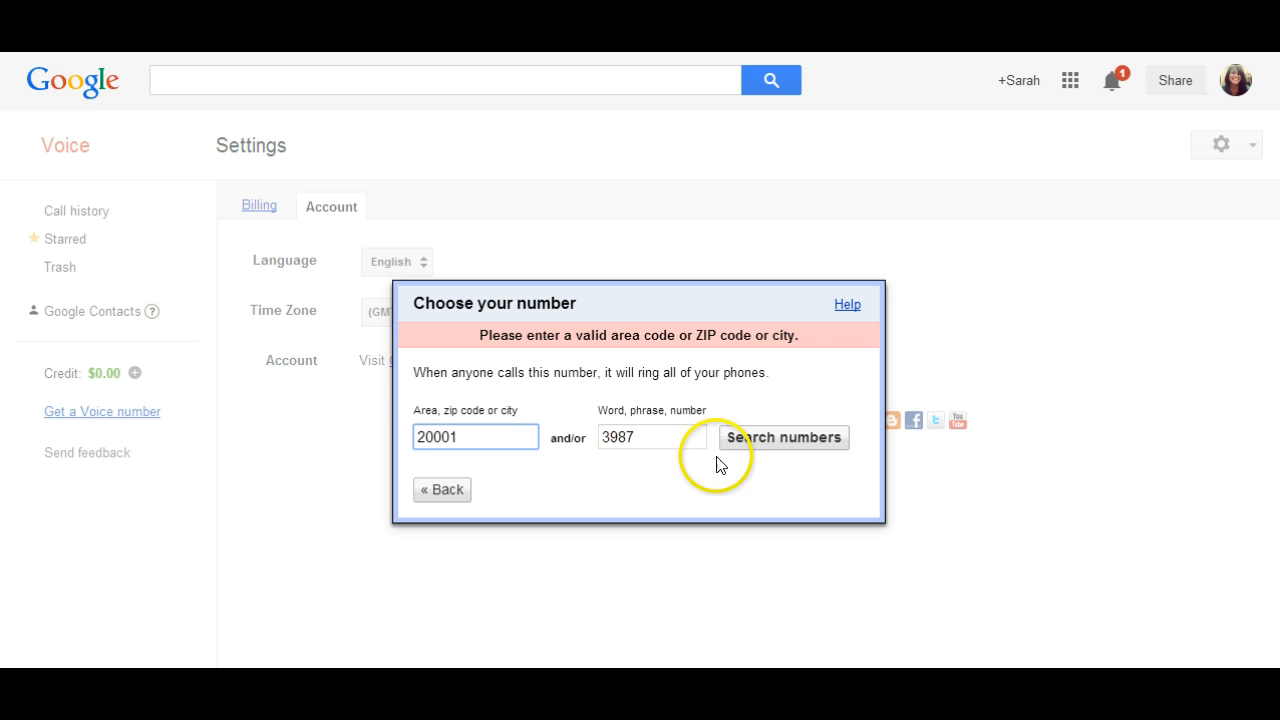
click(783, 445)
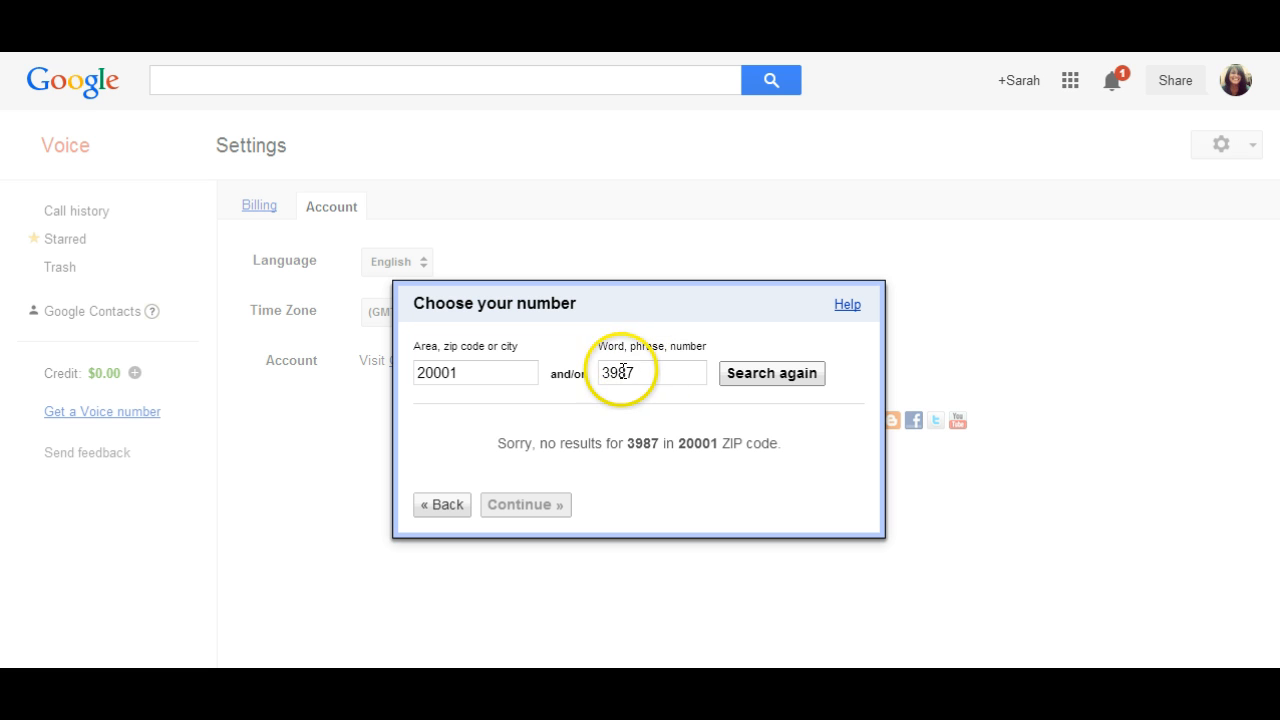
click(466, 371)
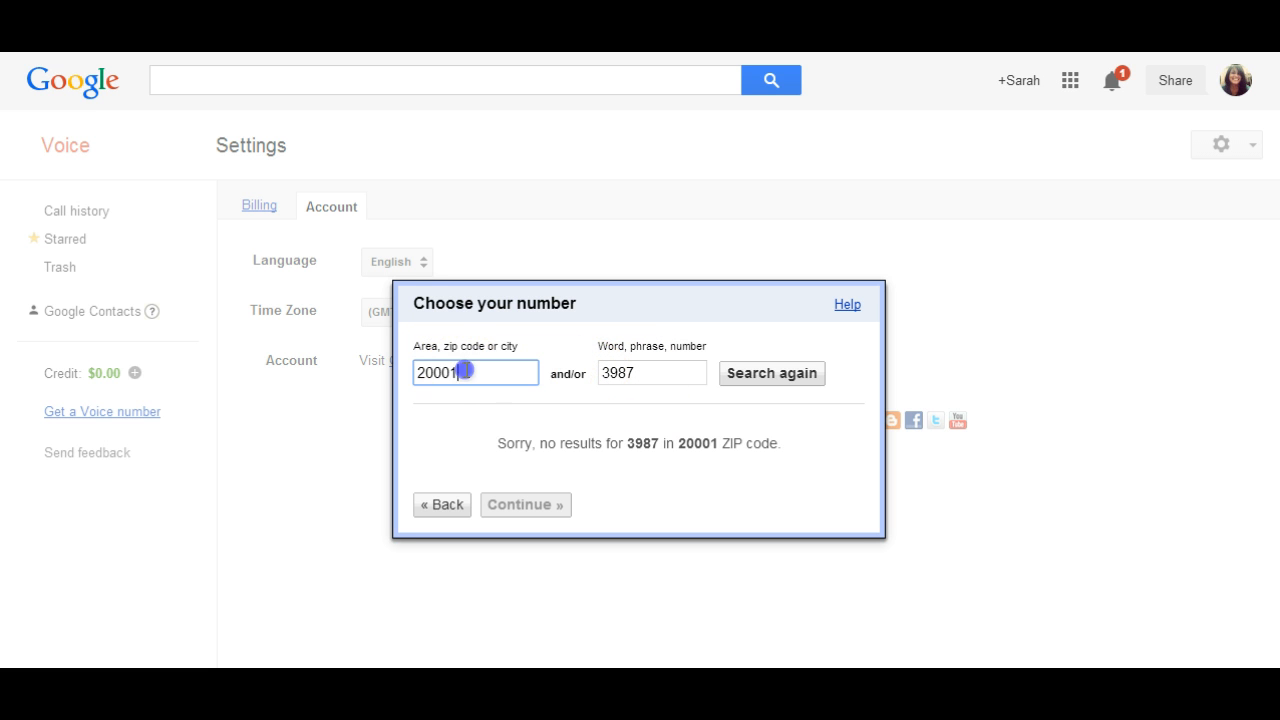
key(BackSpace)
text(2)
key(Return)
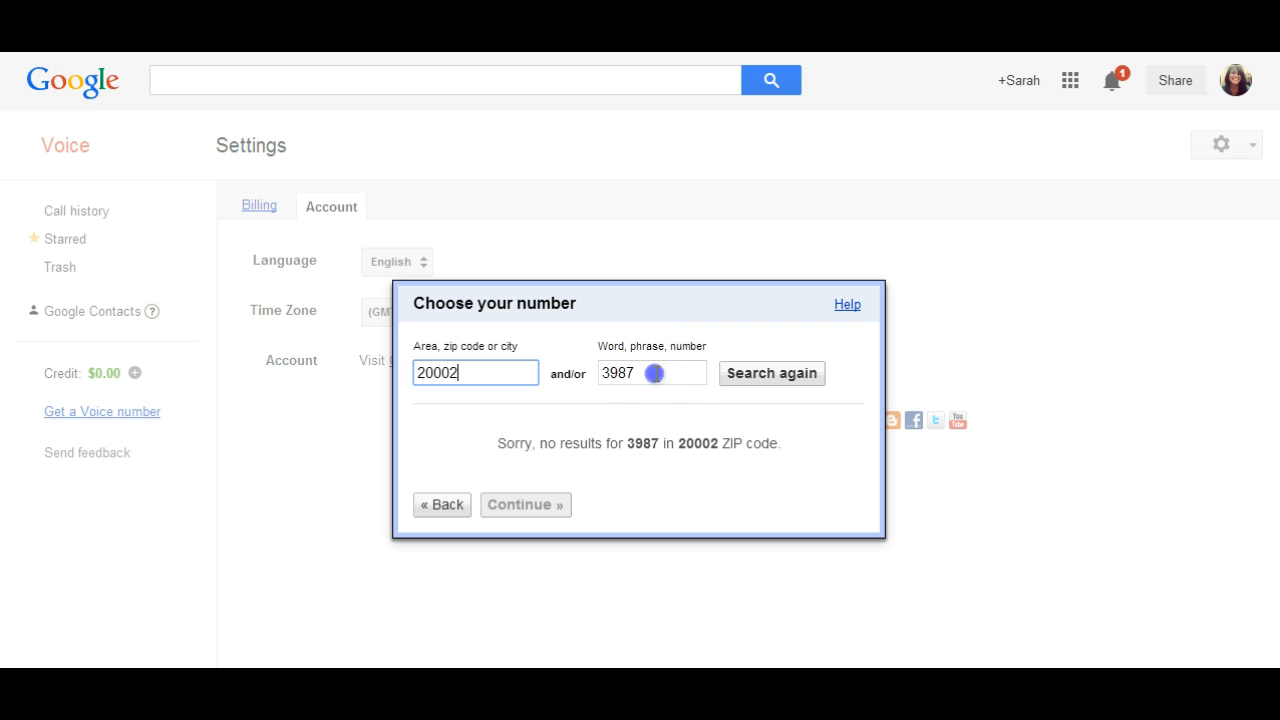
- Search ZIP code 20002 for numbers containing 4000, and again without any word or number criterion
drag(654, 372, 600, 372)
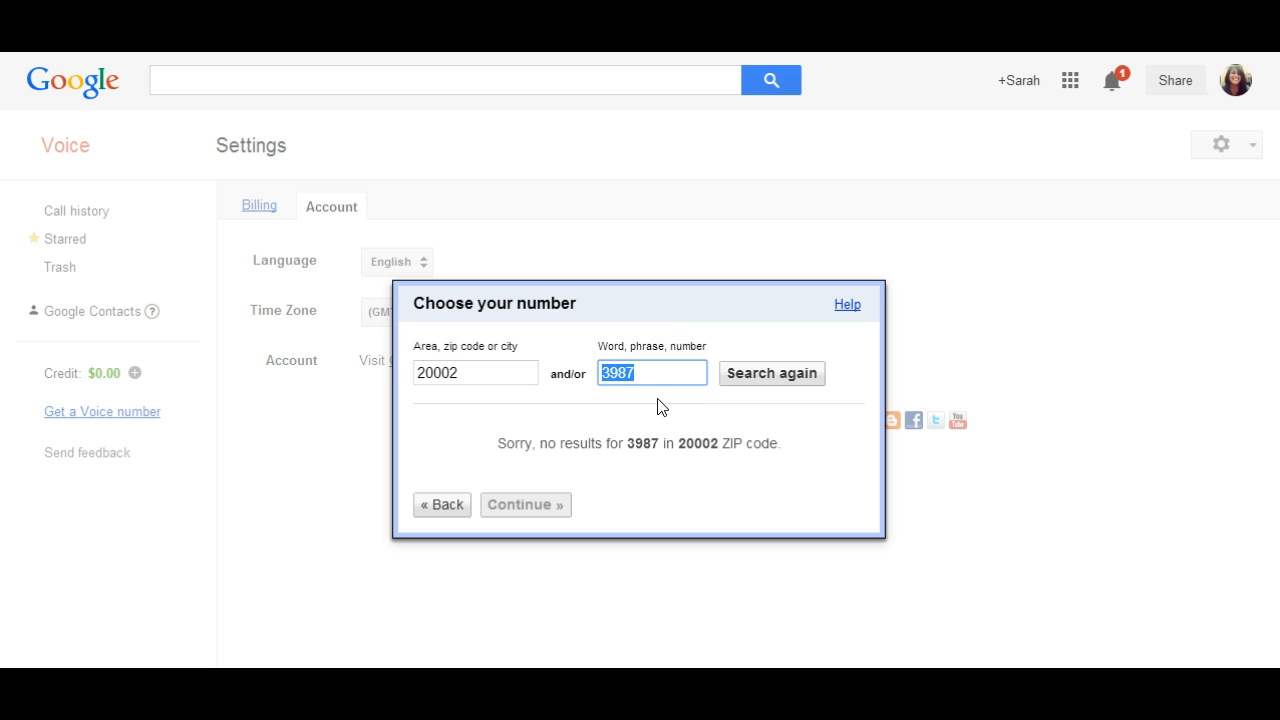
text(4000)
click(748, 376)
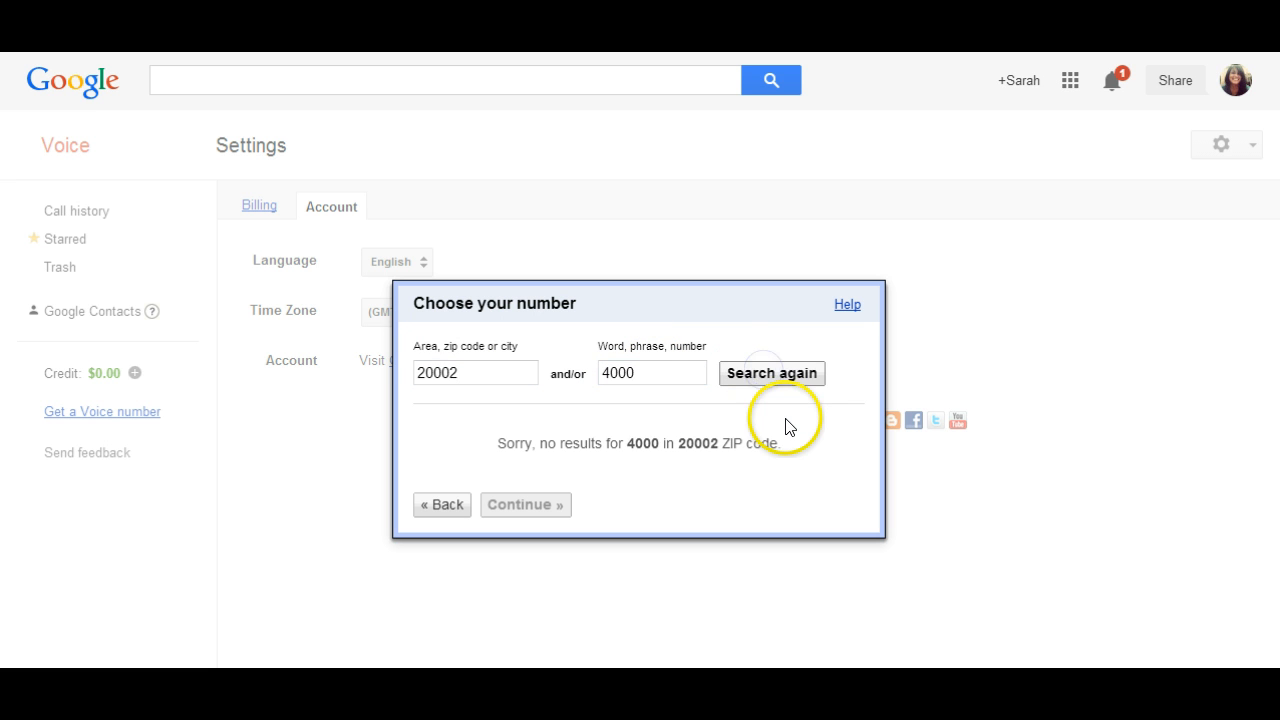
drag(660, 372, 600, 372)
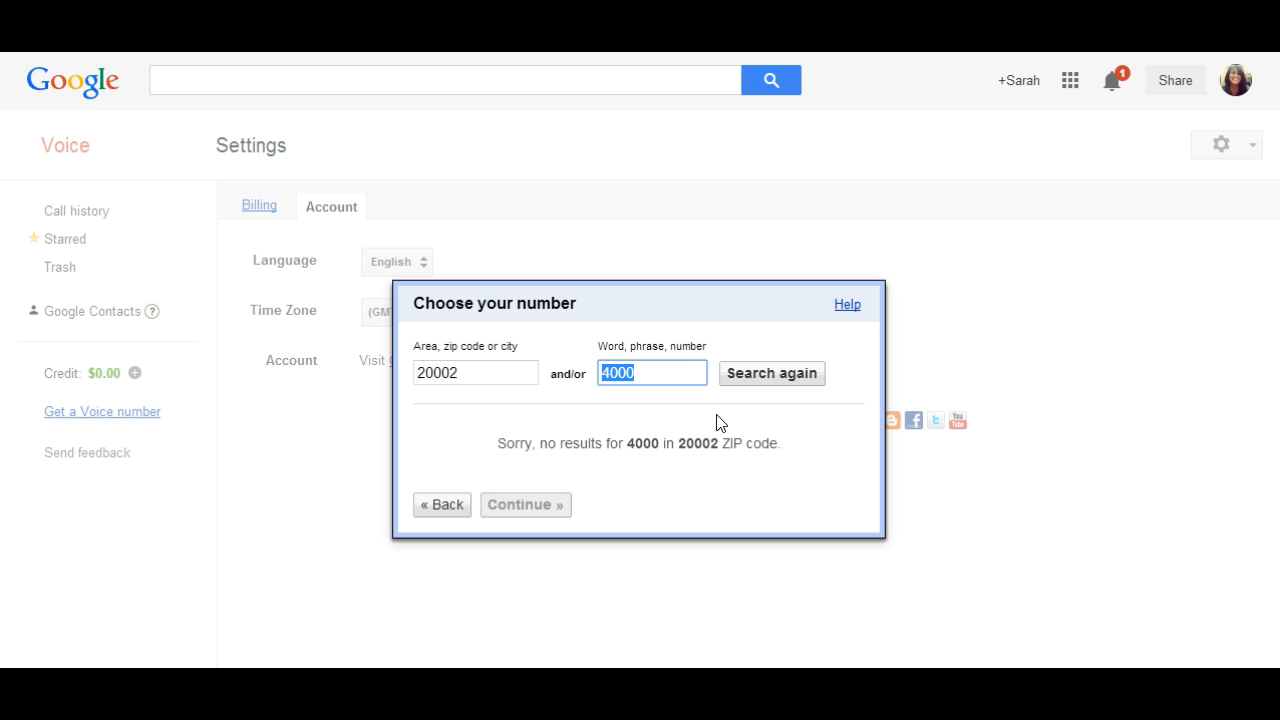
key(BackSpace)
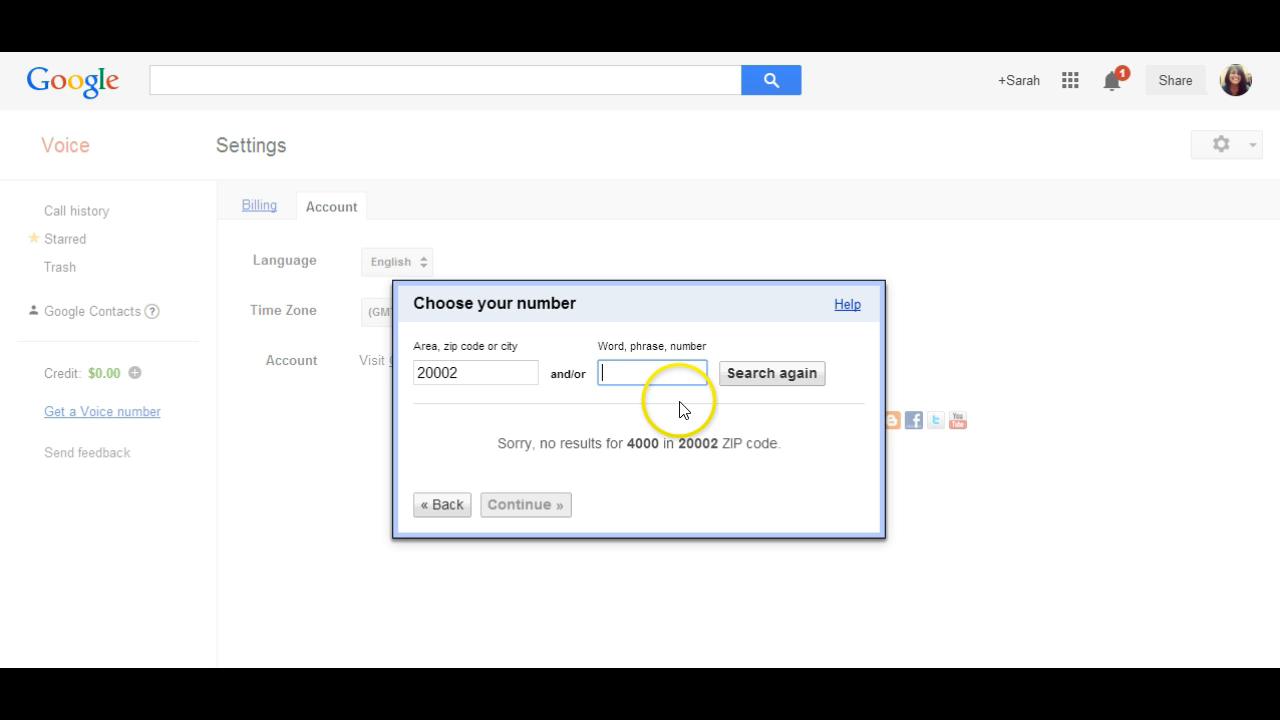
click(731, 385)
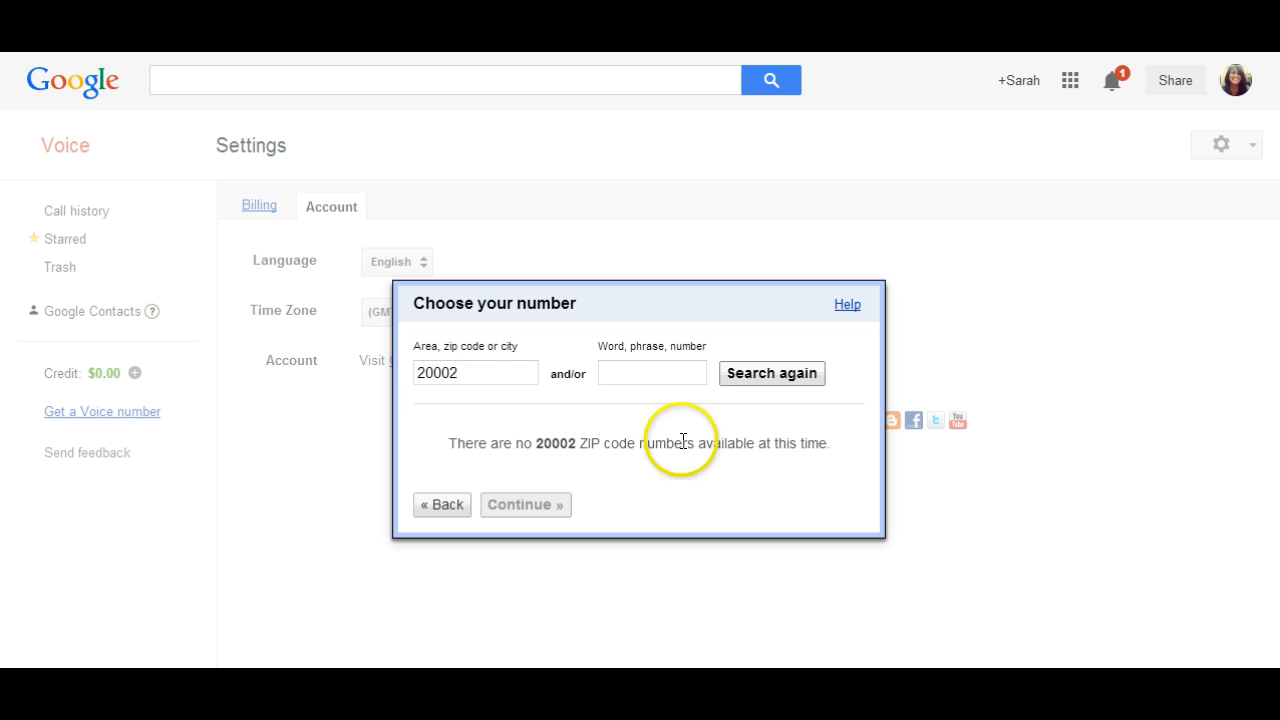
- Search for available Voice numbers under area code 240 and under area code 252
double_click(457, 374)
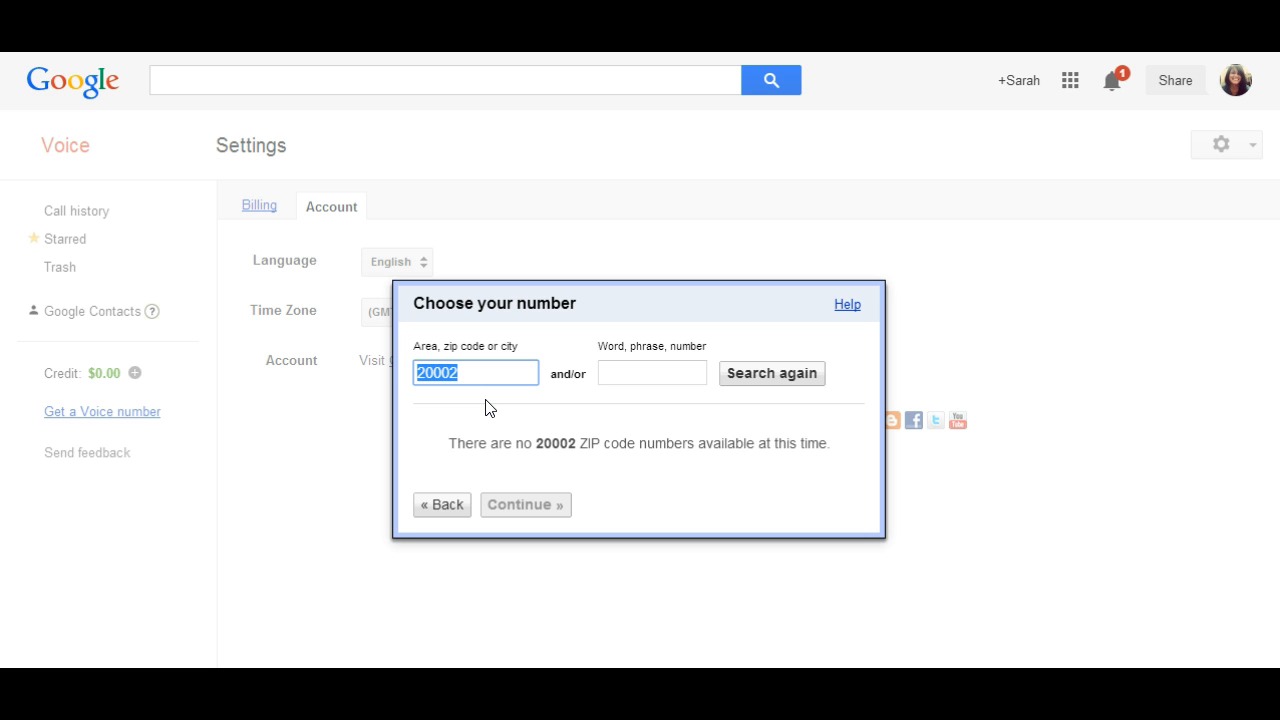
text(240)
click(790, 378)
click(813, 457)
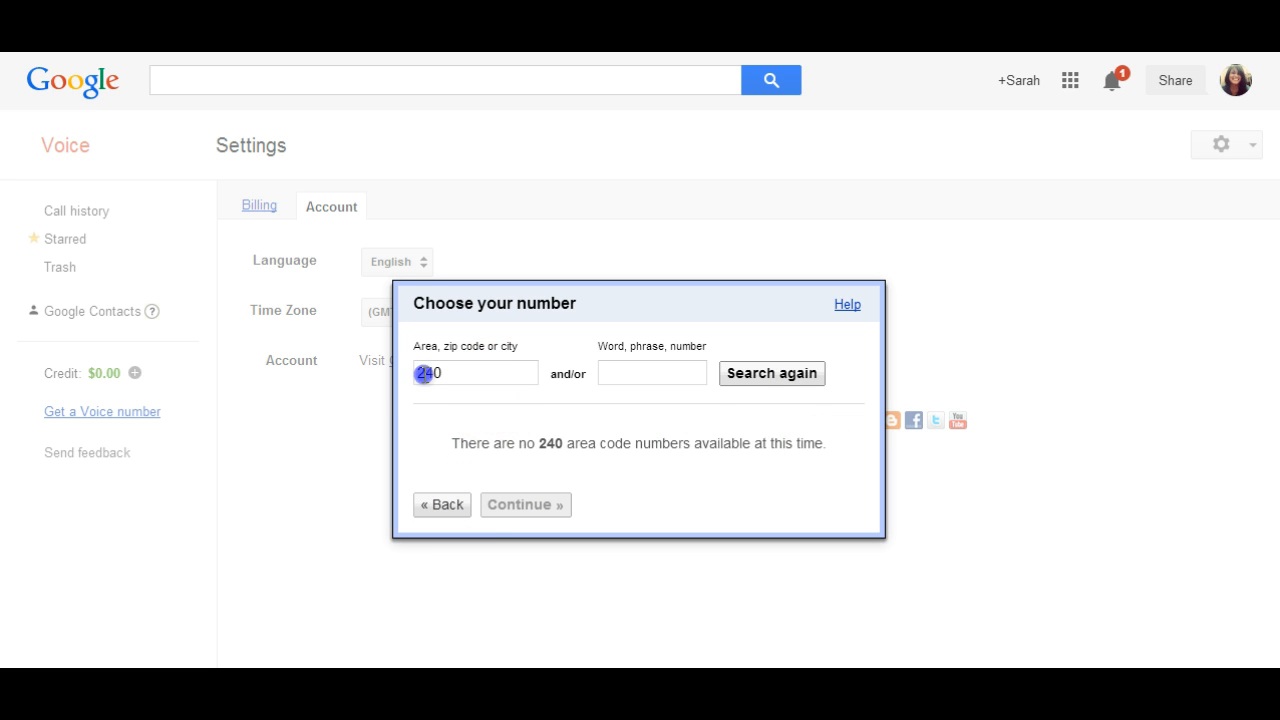
double_click(423, 372)
text(252)
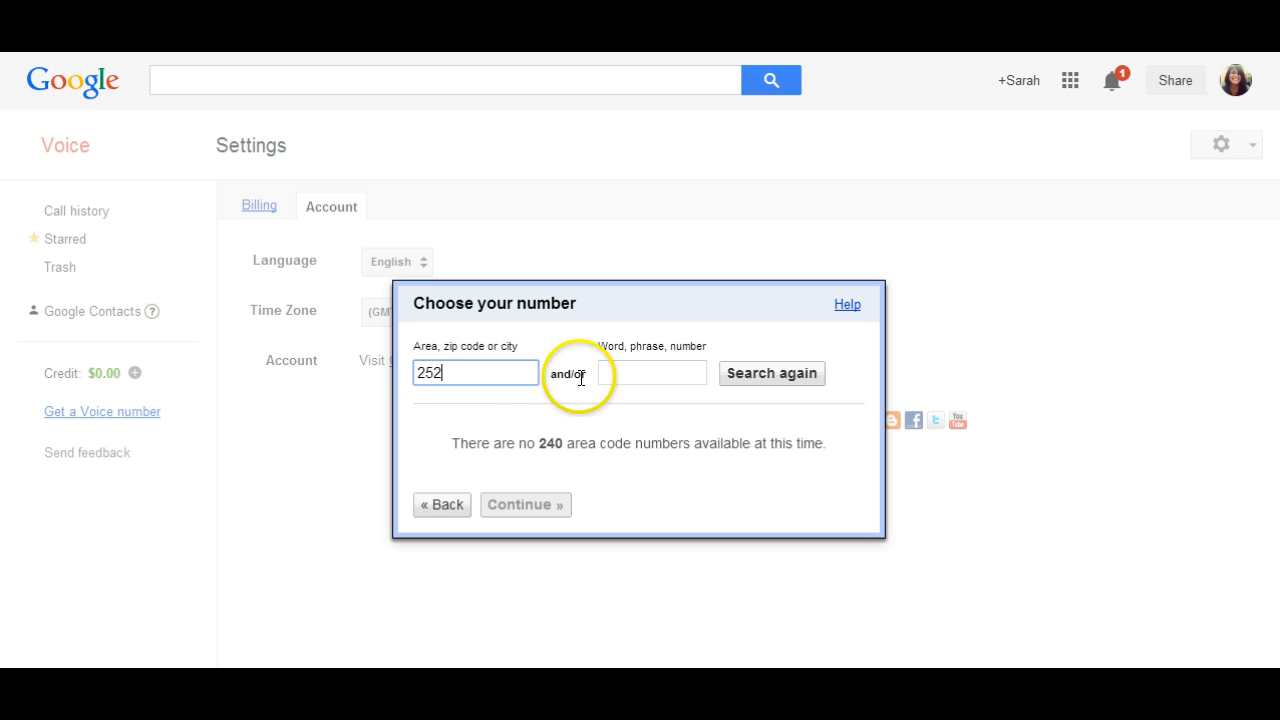
click(757, 378)
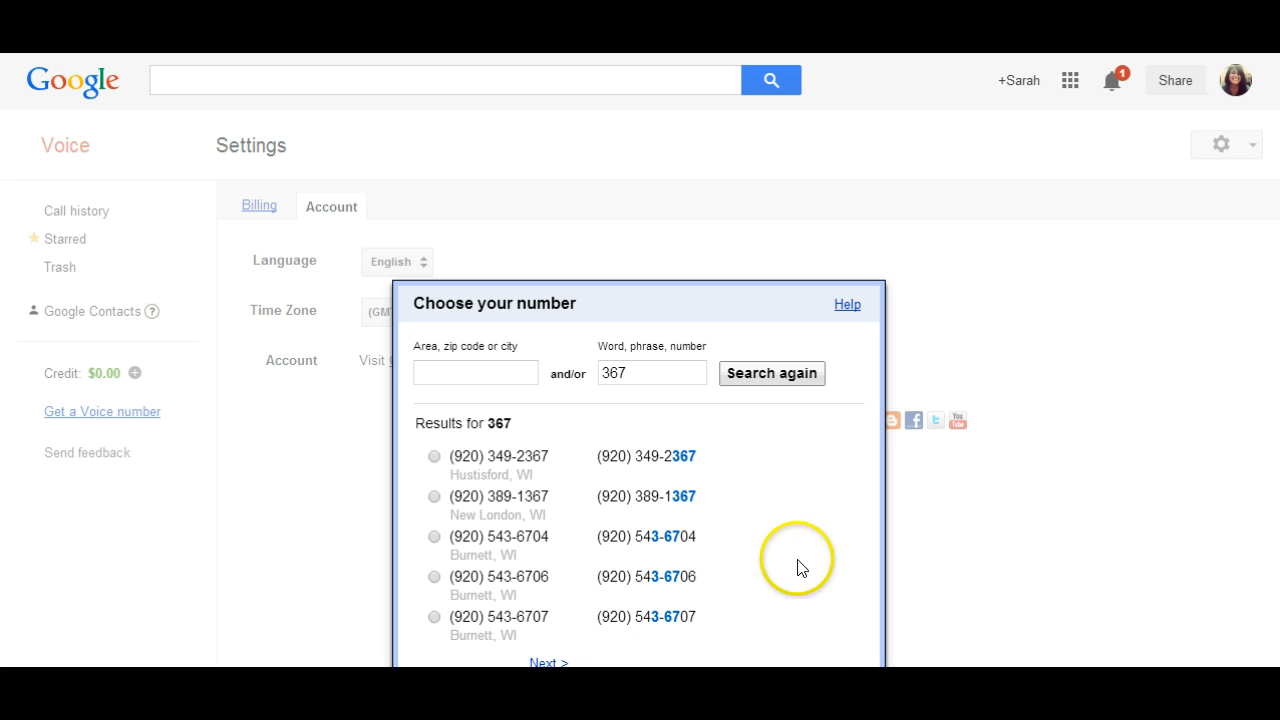
- Choose the Hustisford, WI number from the results for 367, finish the Voice setup and dismiss the spam-blocking notice
click(435, 458)
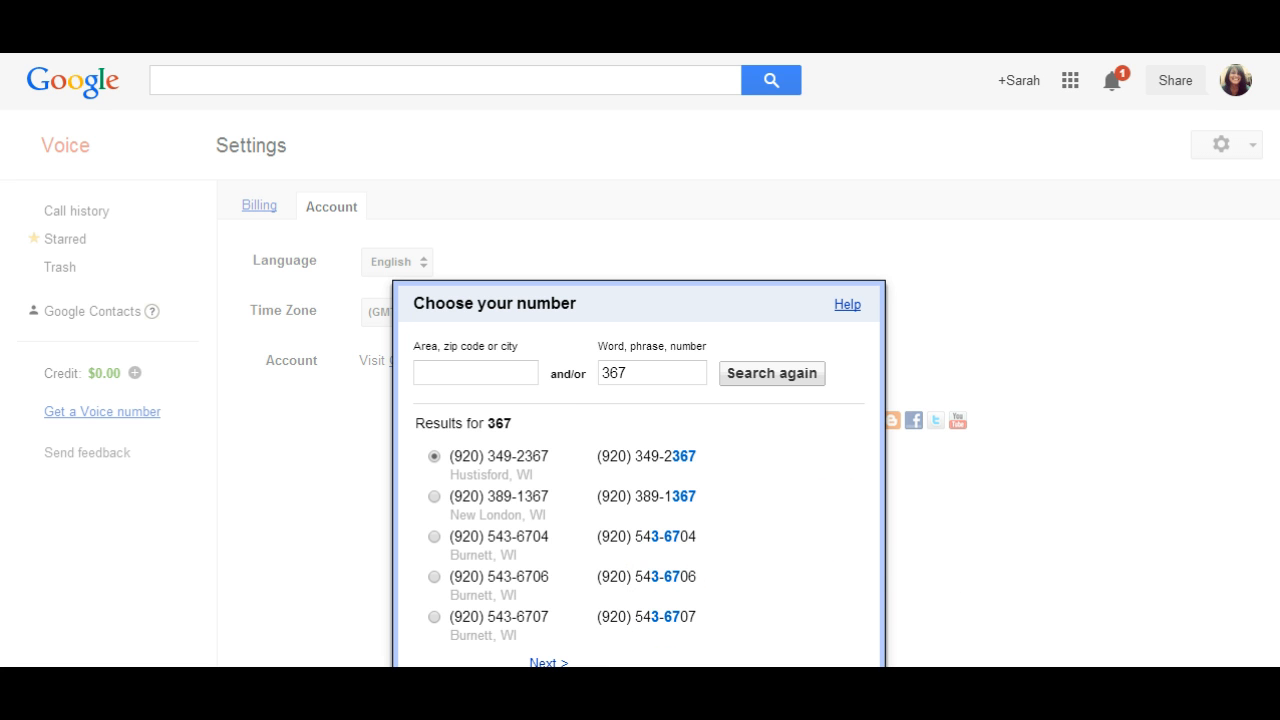
click(453, 703)
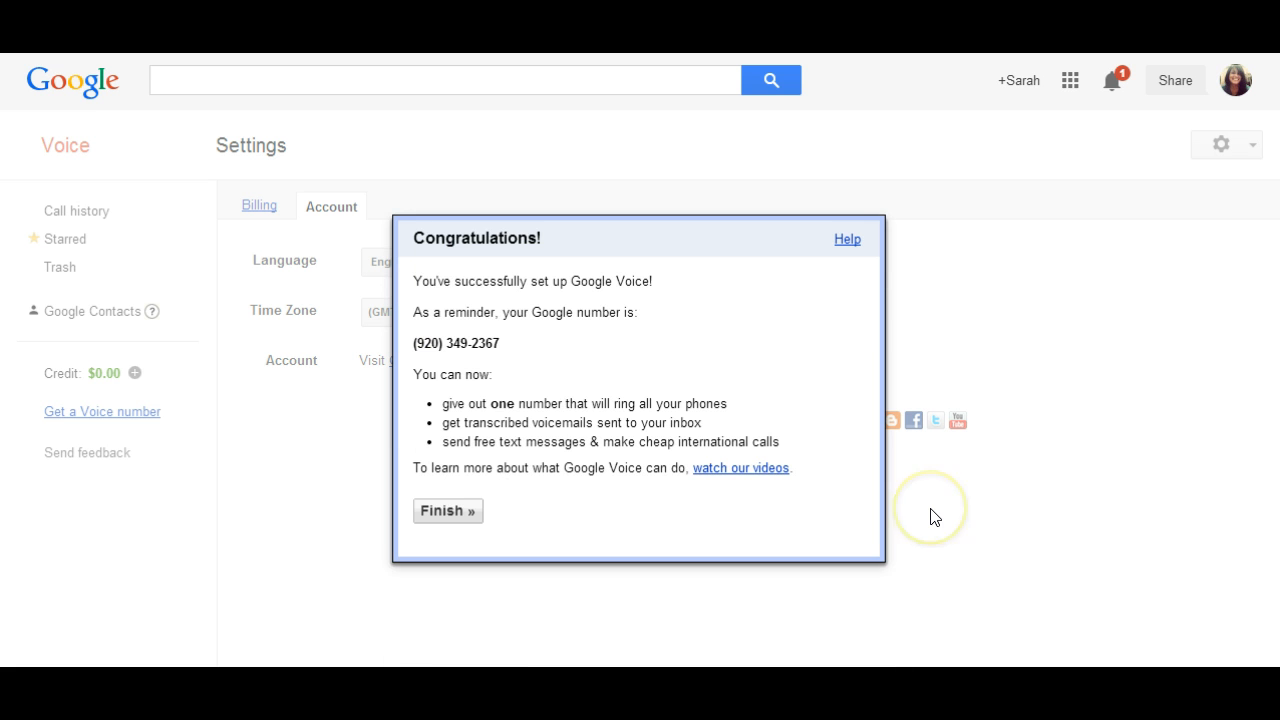
click(462, 527)
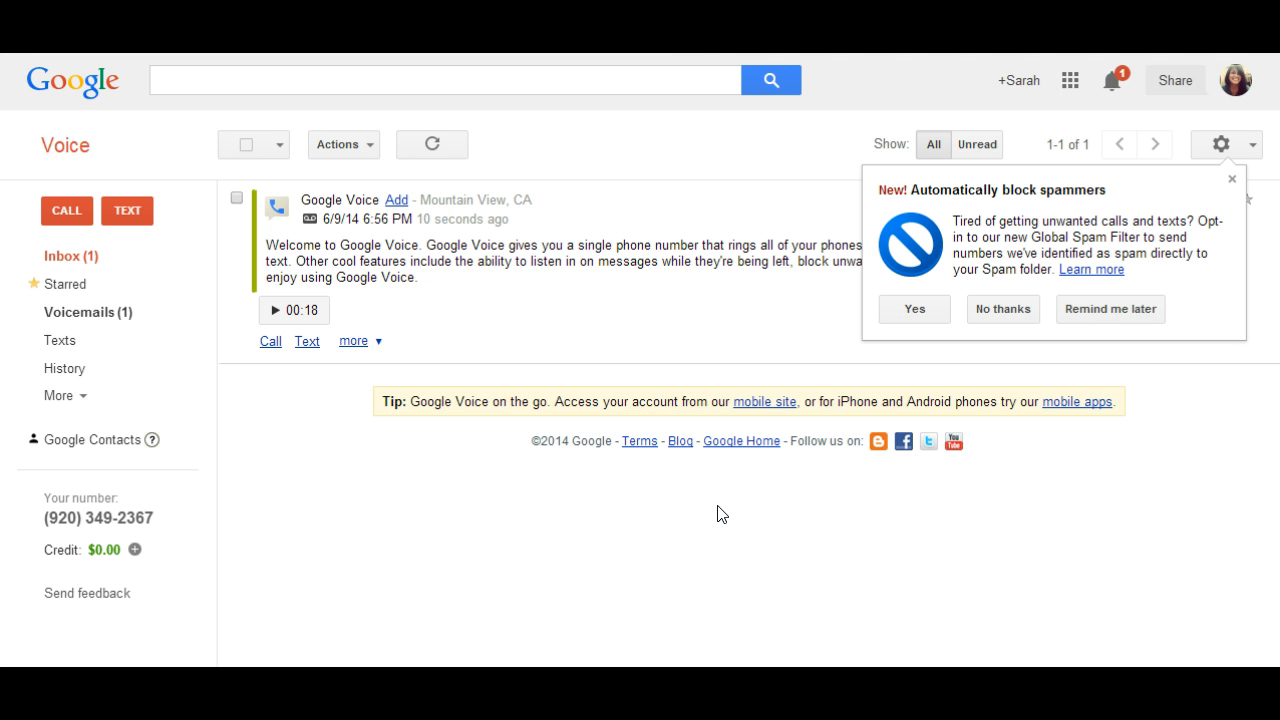
click(1232, 179)
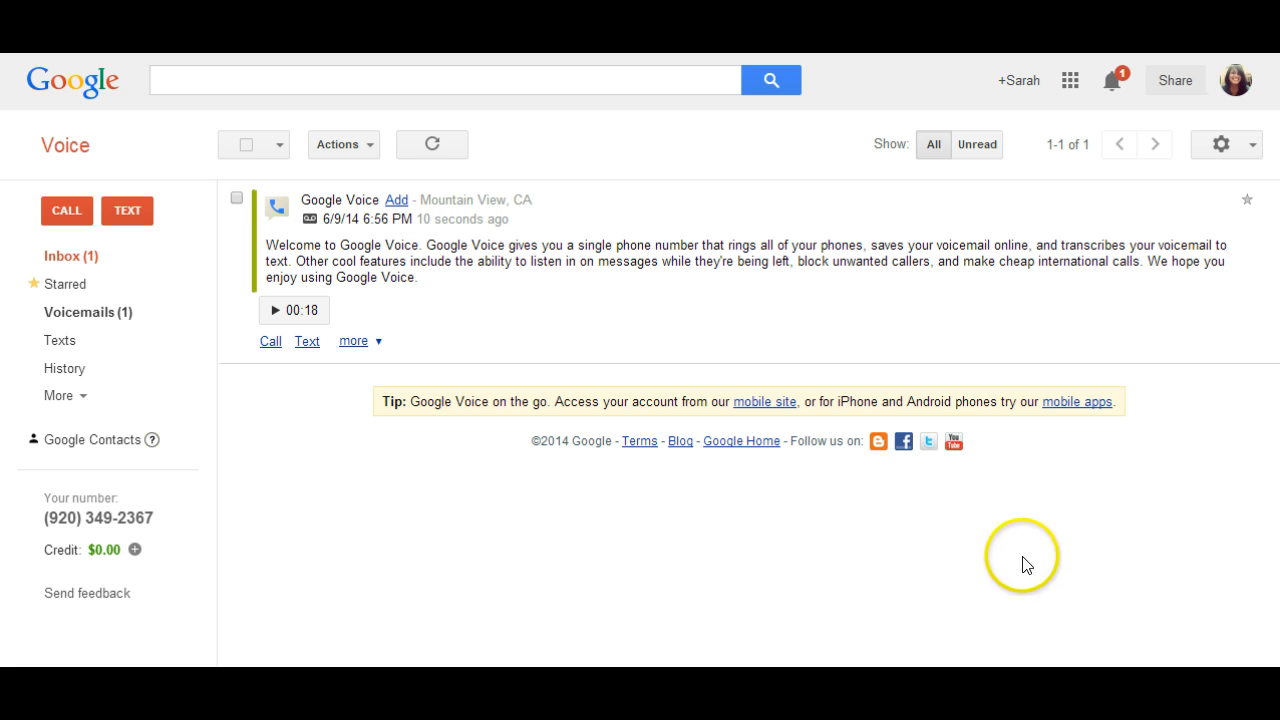
- In the voicemail settings, create a new greeting named My Greeting as the default greeting for callers
click(1250, 146)
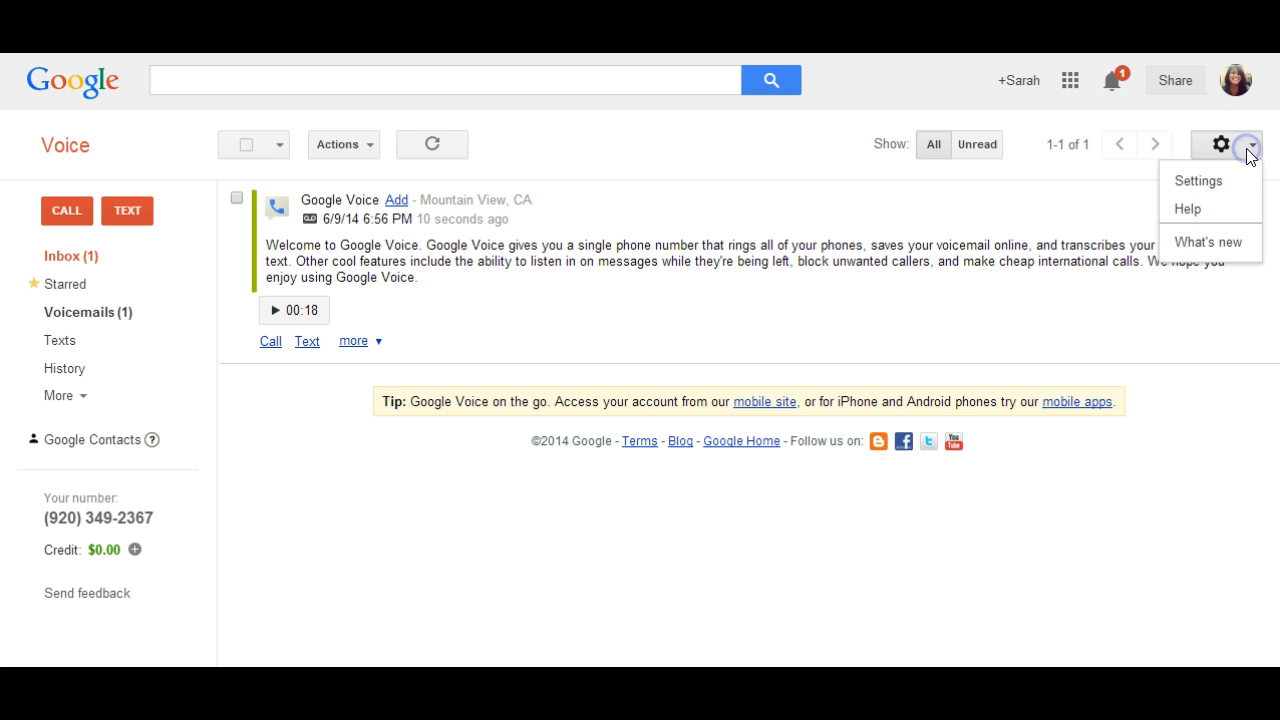
click(1218, 180)
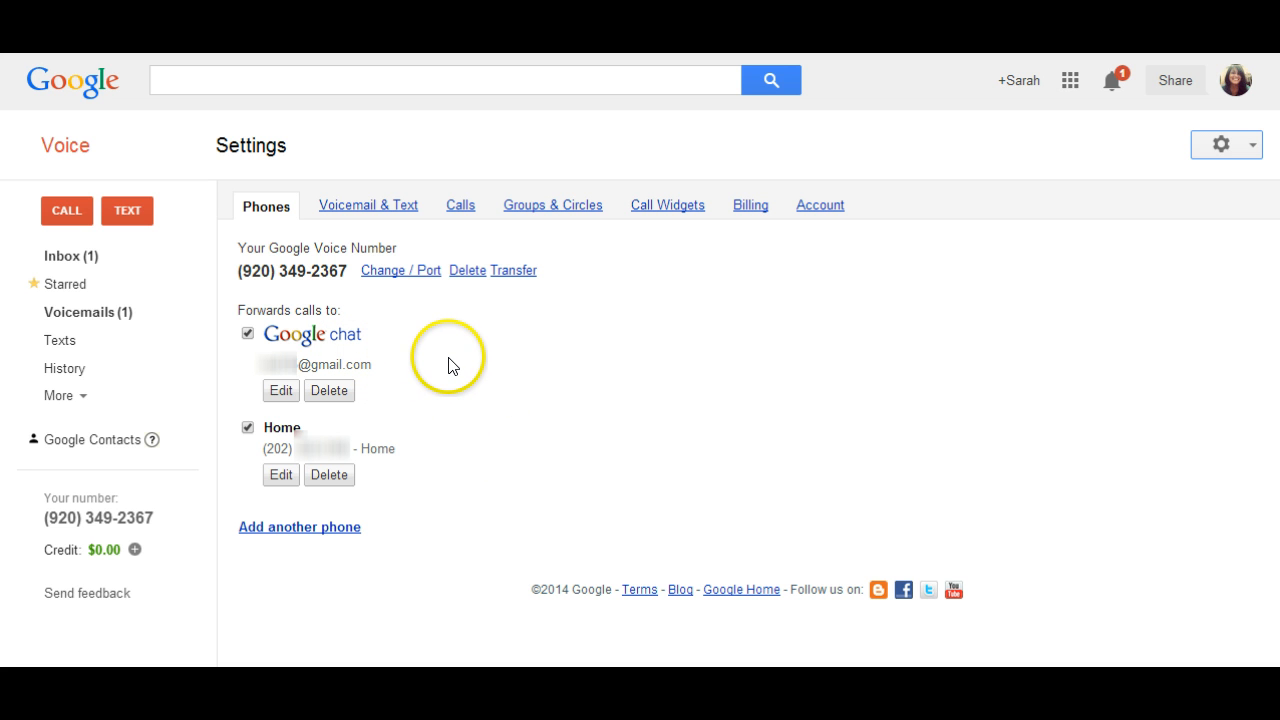
click(392, 208)
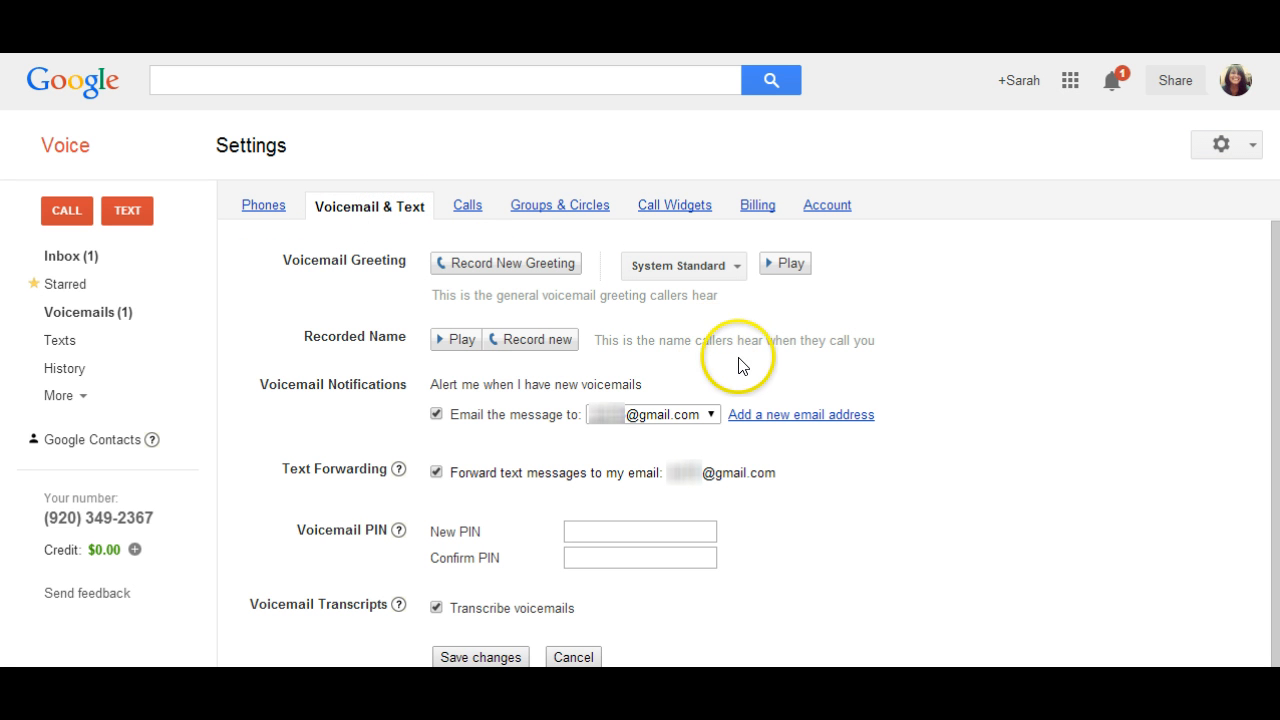
click(562, 268)
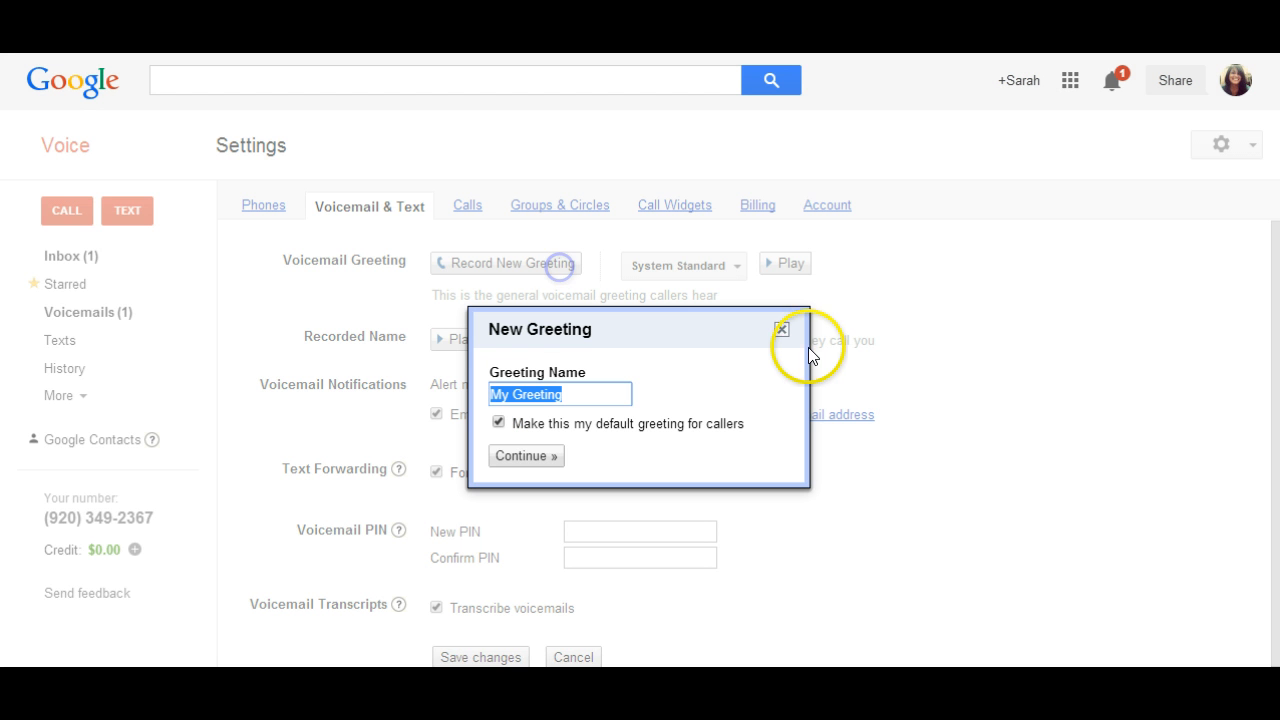
click(547, 464)
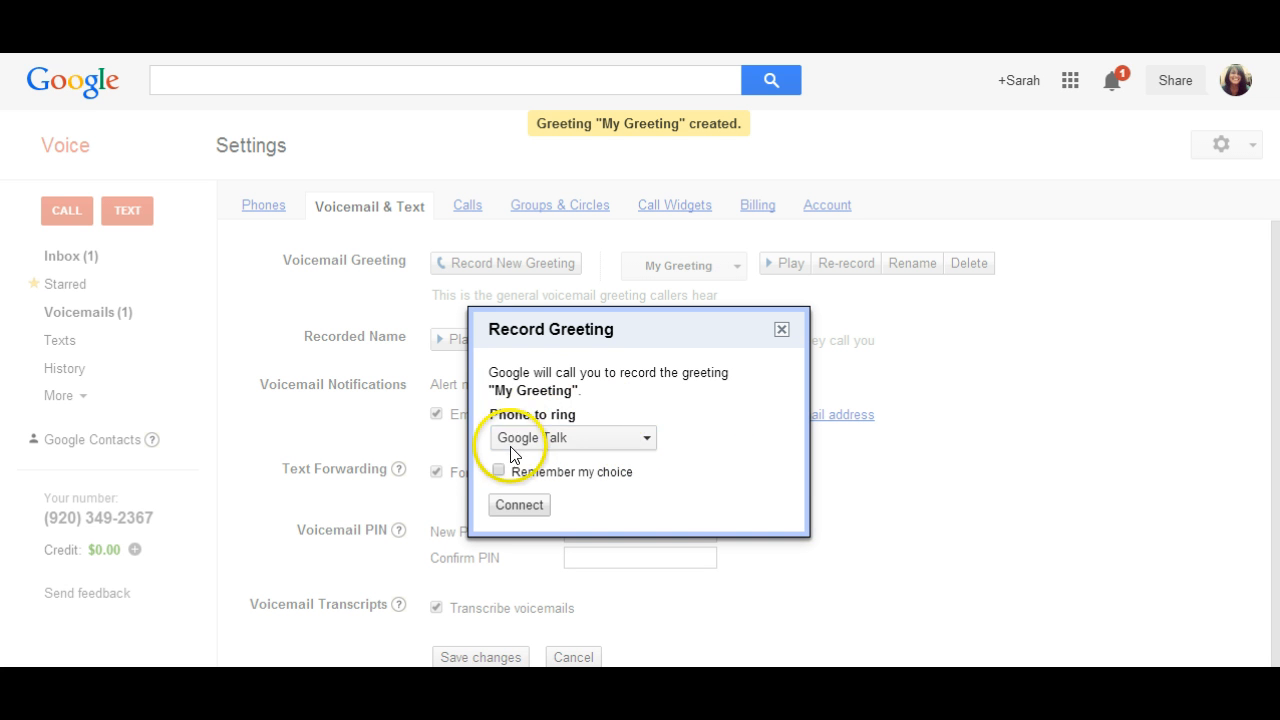
- Choose Home as the phone to ring for recording My Greeting, request the call and close the recording dialog
click(650, 441)
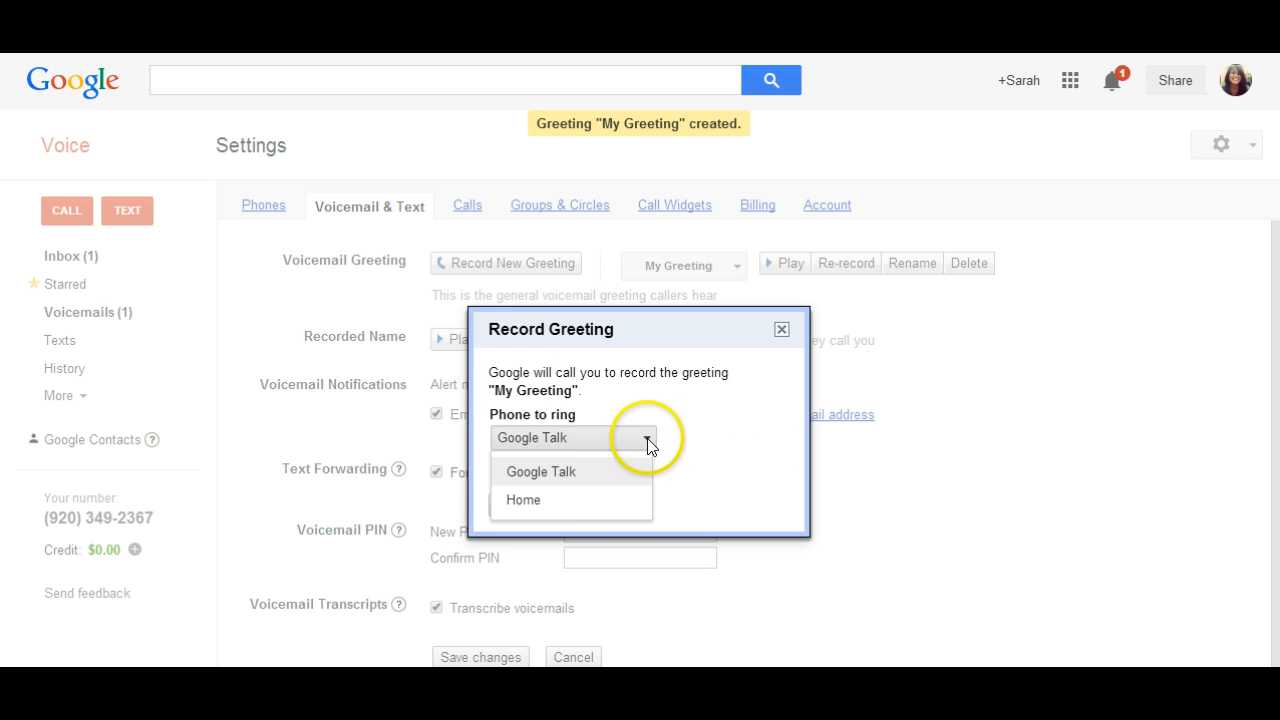
click(617, 505)
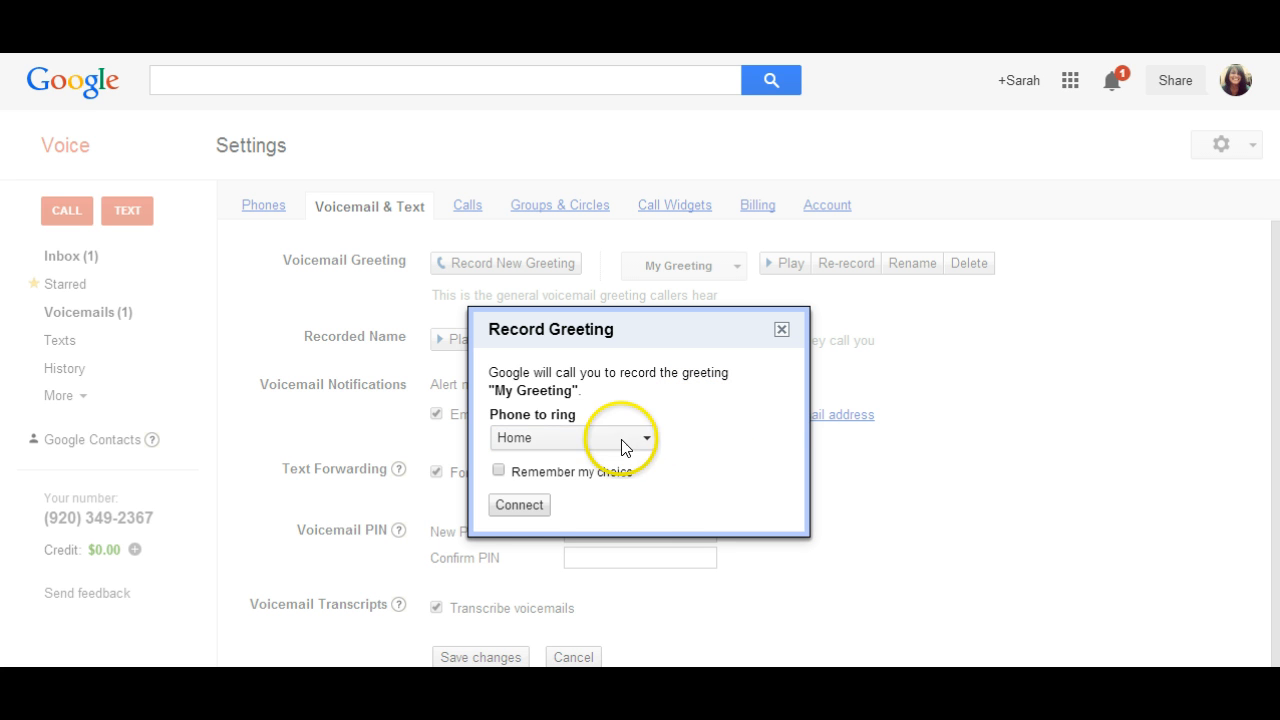
click(537, 515)
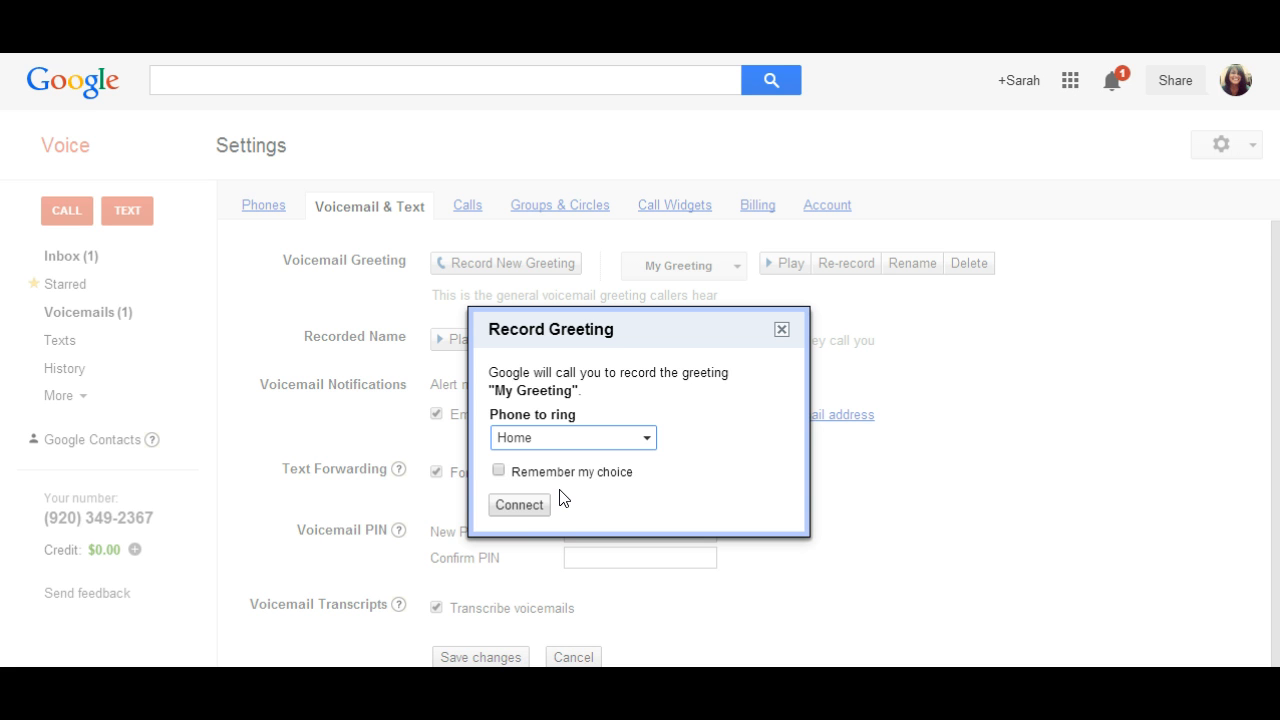
click(781, 329)
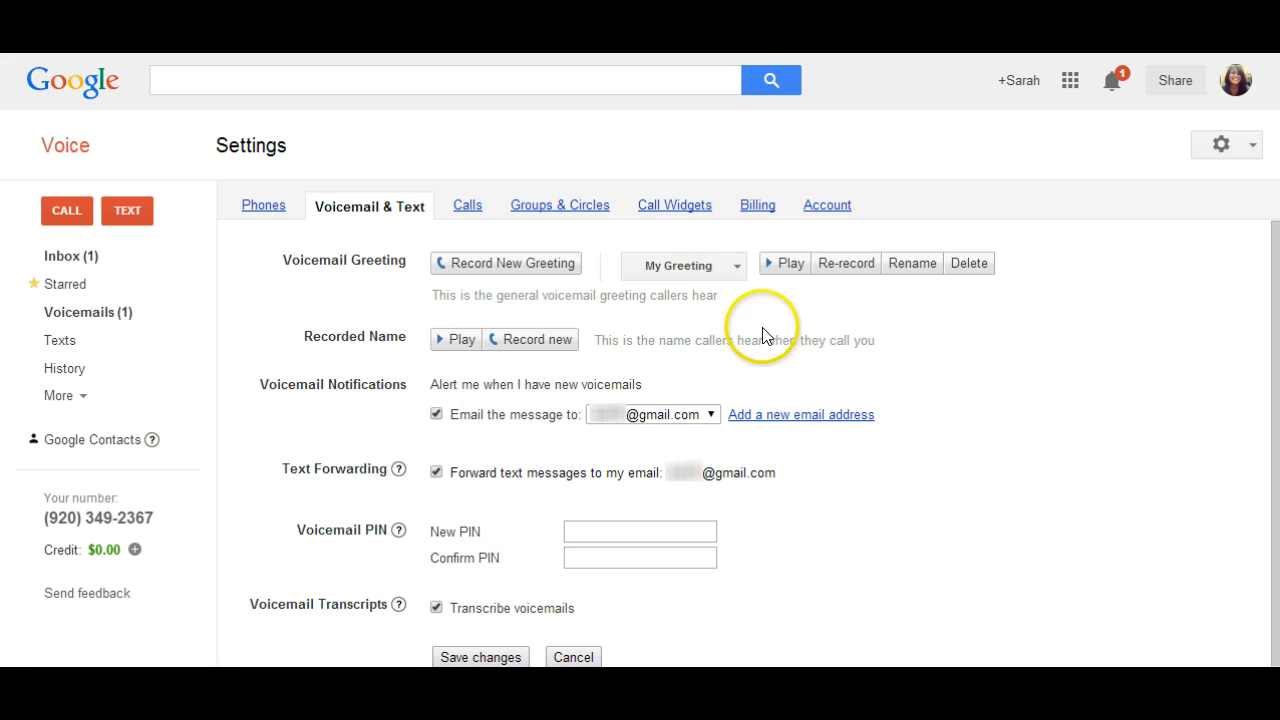
- Check the available voicemail greetings, play My Greeting and review the e-mail address choices for voicemail notifications
click(731, 266)
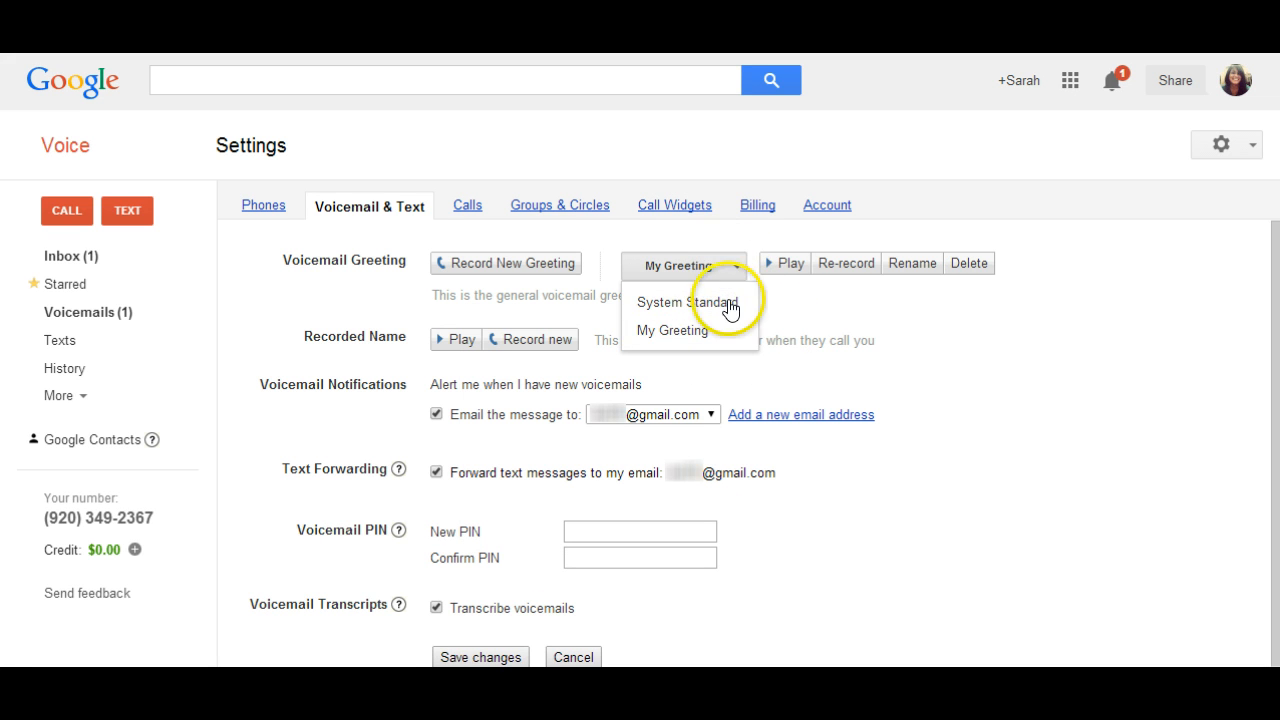
click(789, 300)
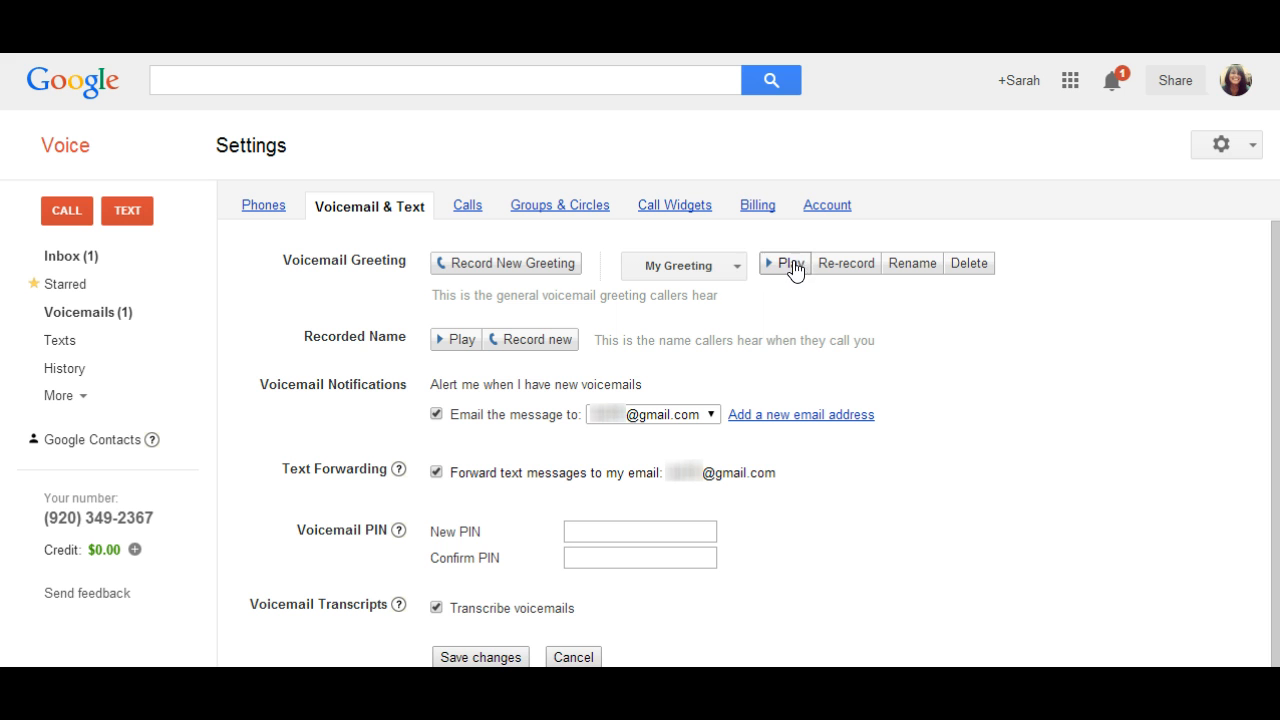
click(789, 268)
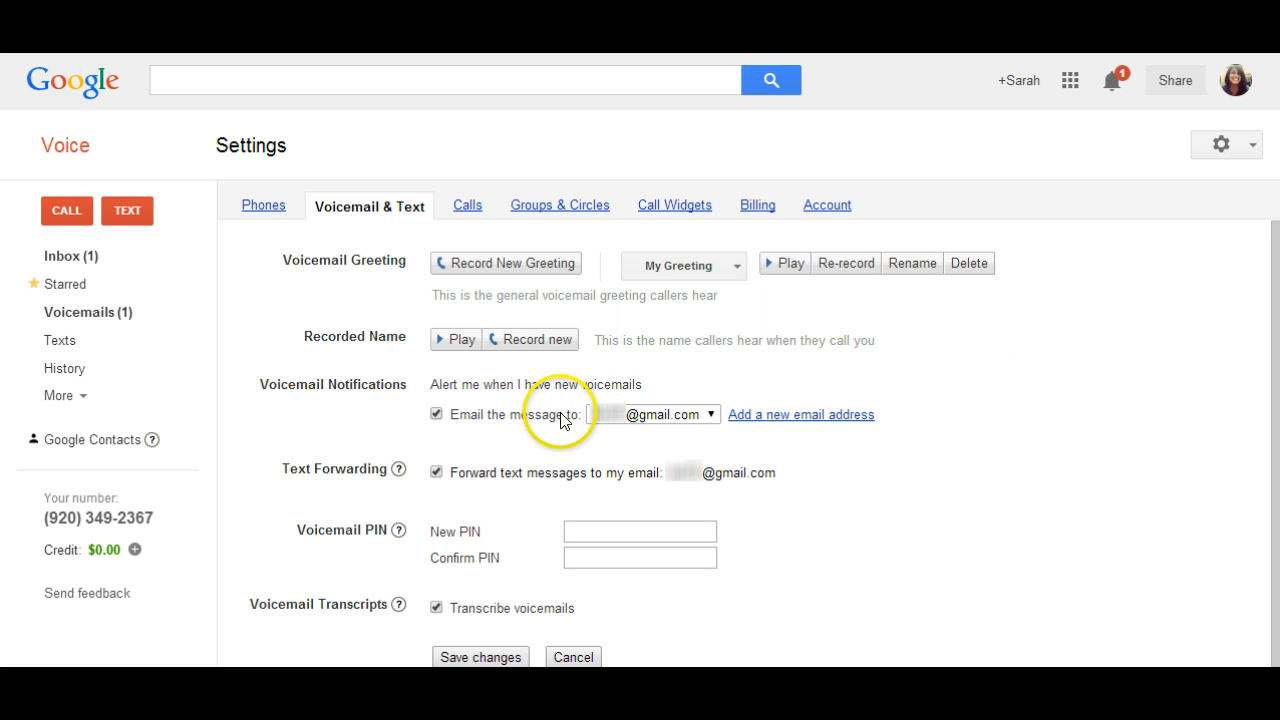
click(711, 414)
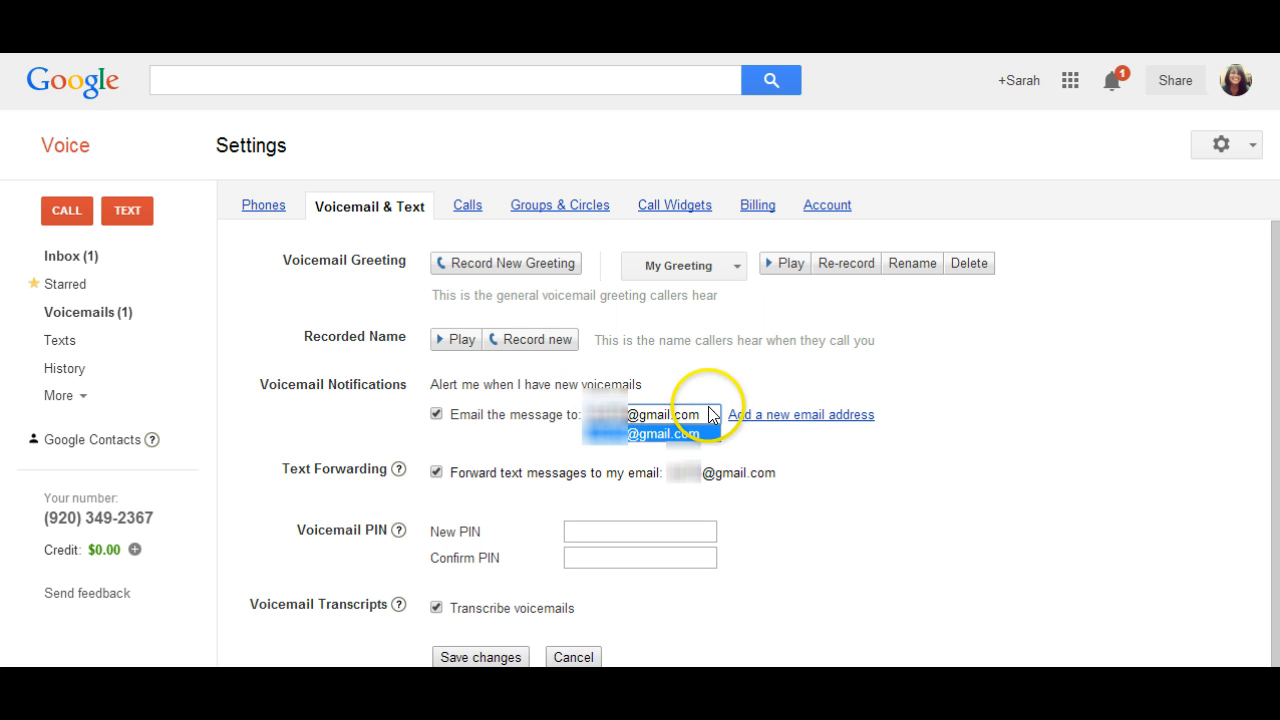
click(712, 418)
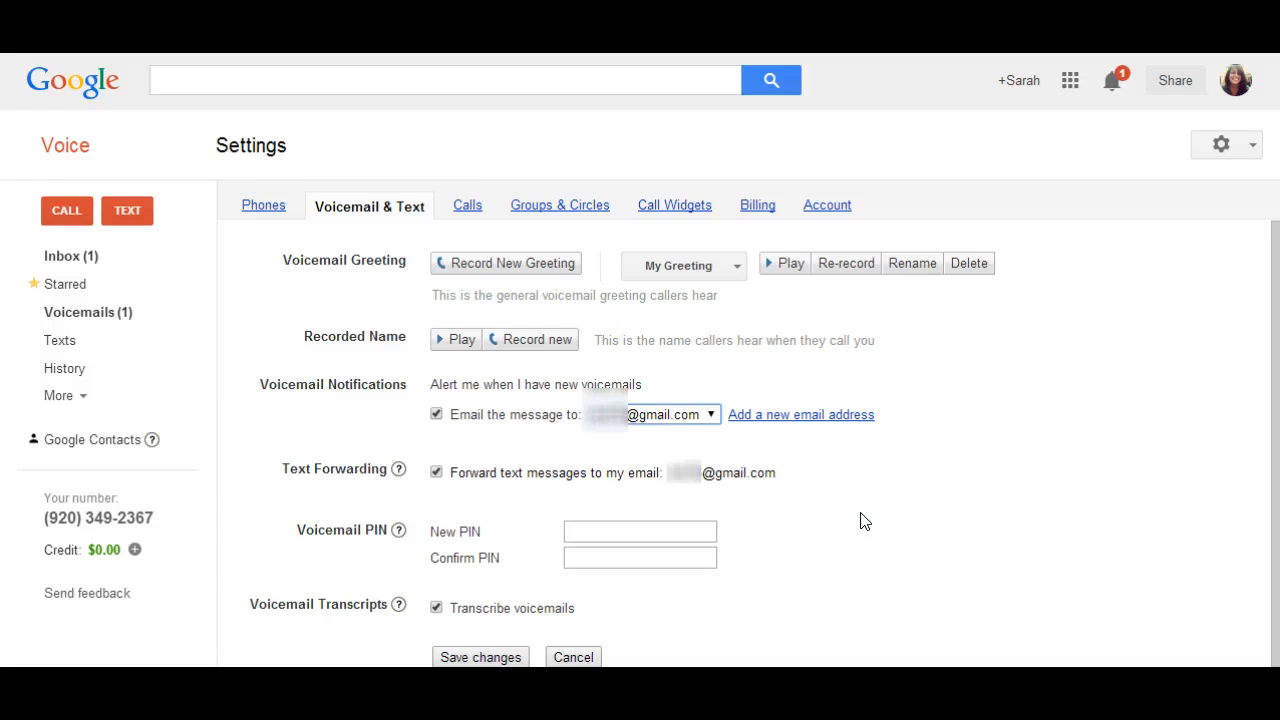
scroll(823, 523, down, 1)
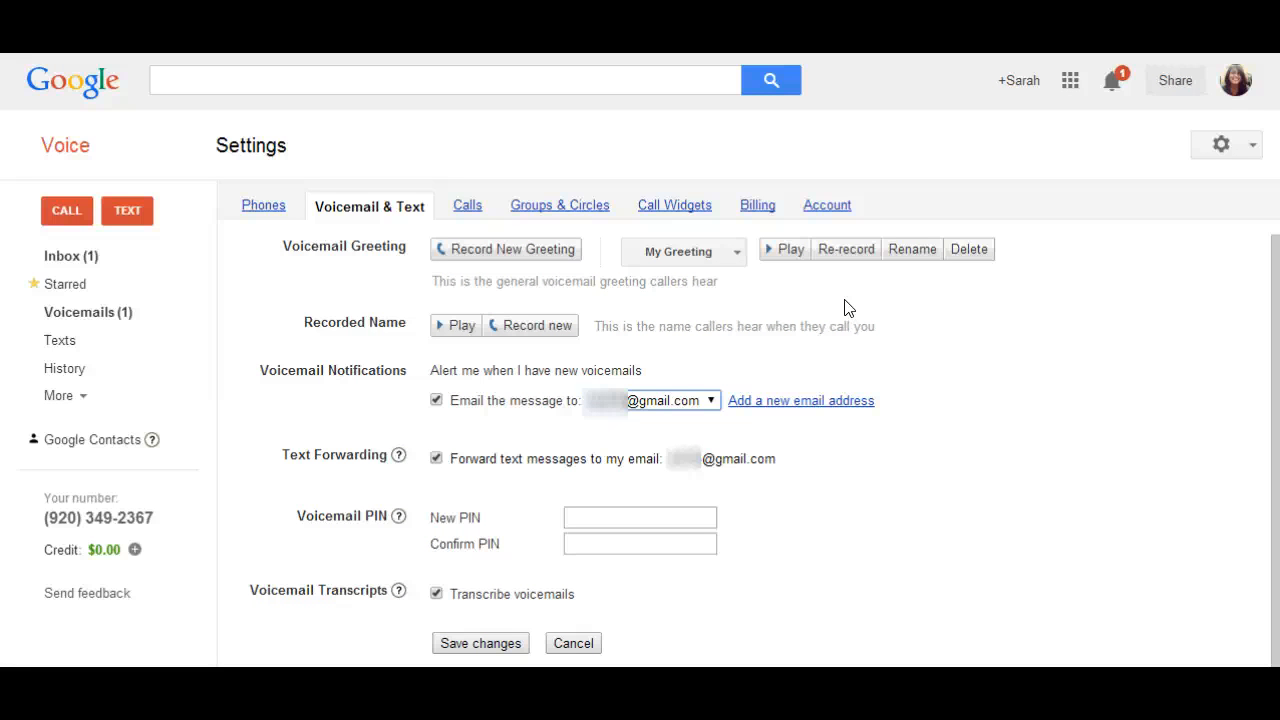
- In the call settings, set the incoming caller ID to display the Google Voice number
click(478, 210)
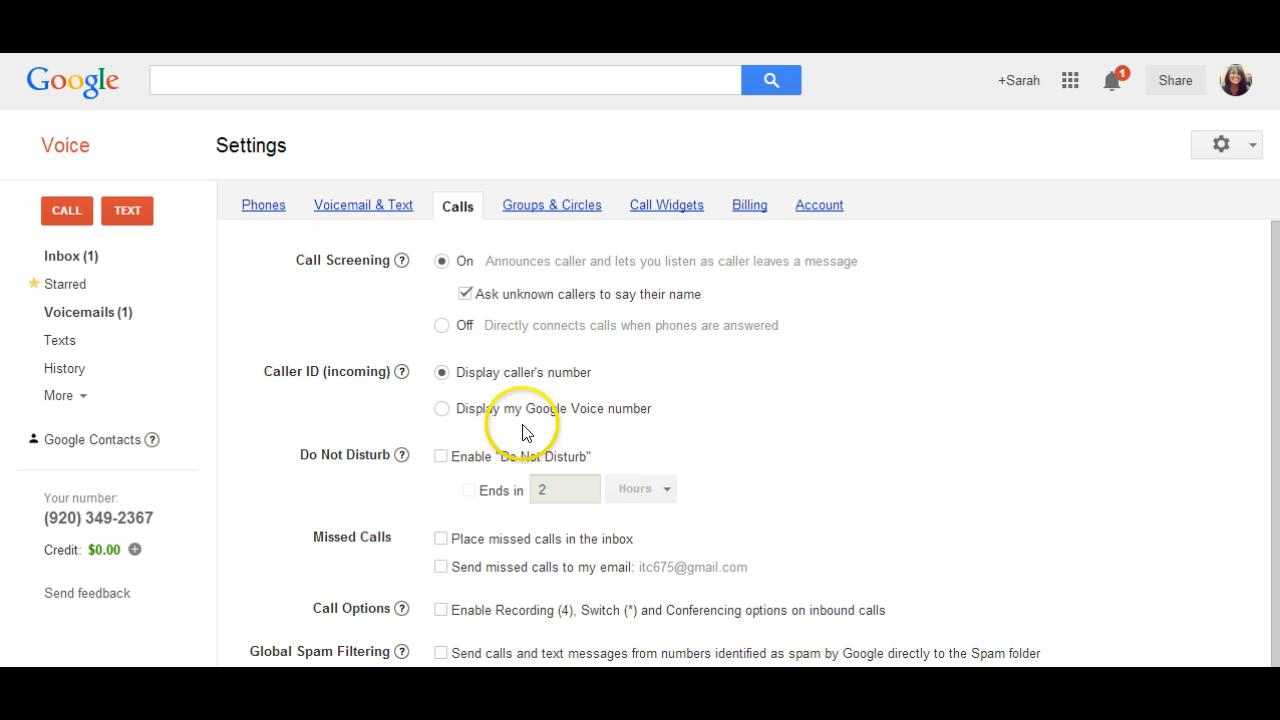
click(443, 412)
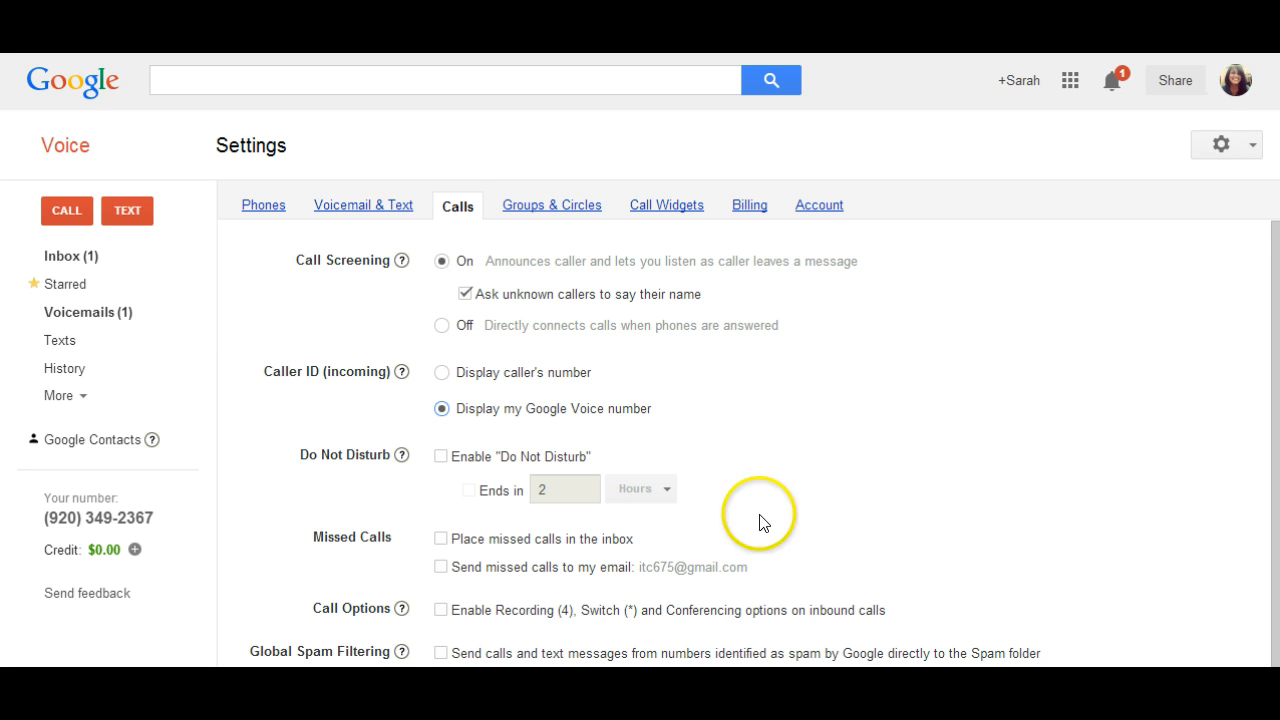
- Try out Do Not Disturb by enabling it, checking its end-time options and disabling it again
click(440, 457)
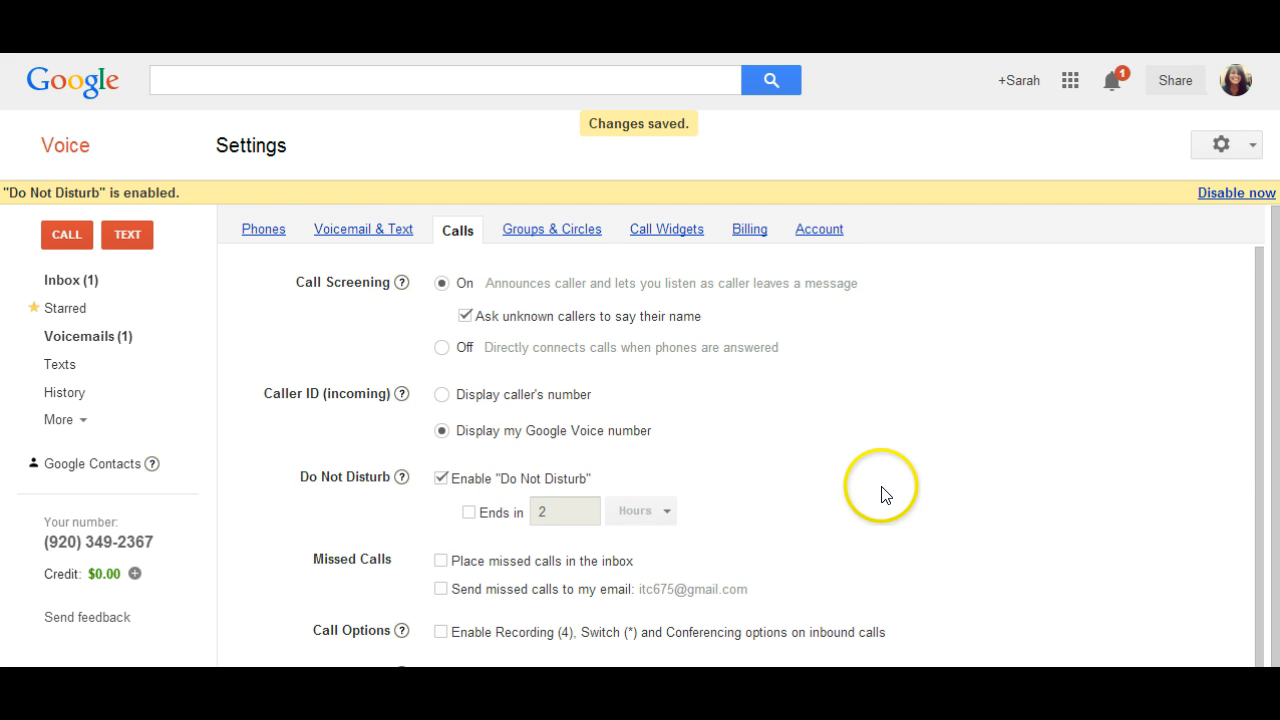
scroll(878, 488, down, 1)
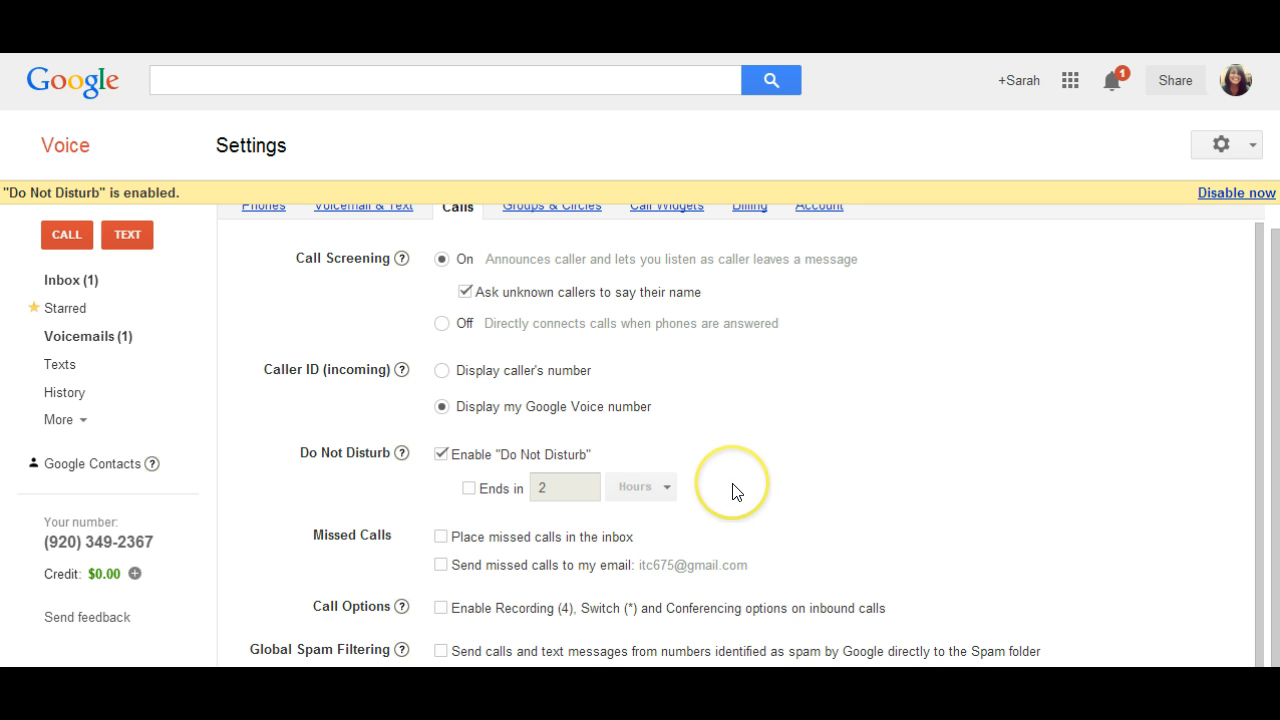
scroll(732, 491, up, 1)
scroll(736, 494, down, 1)
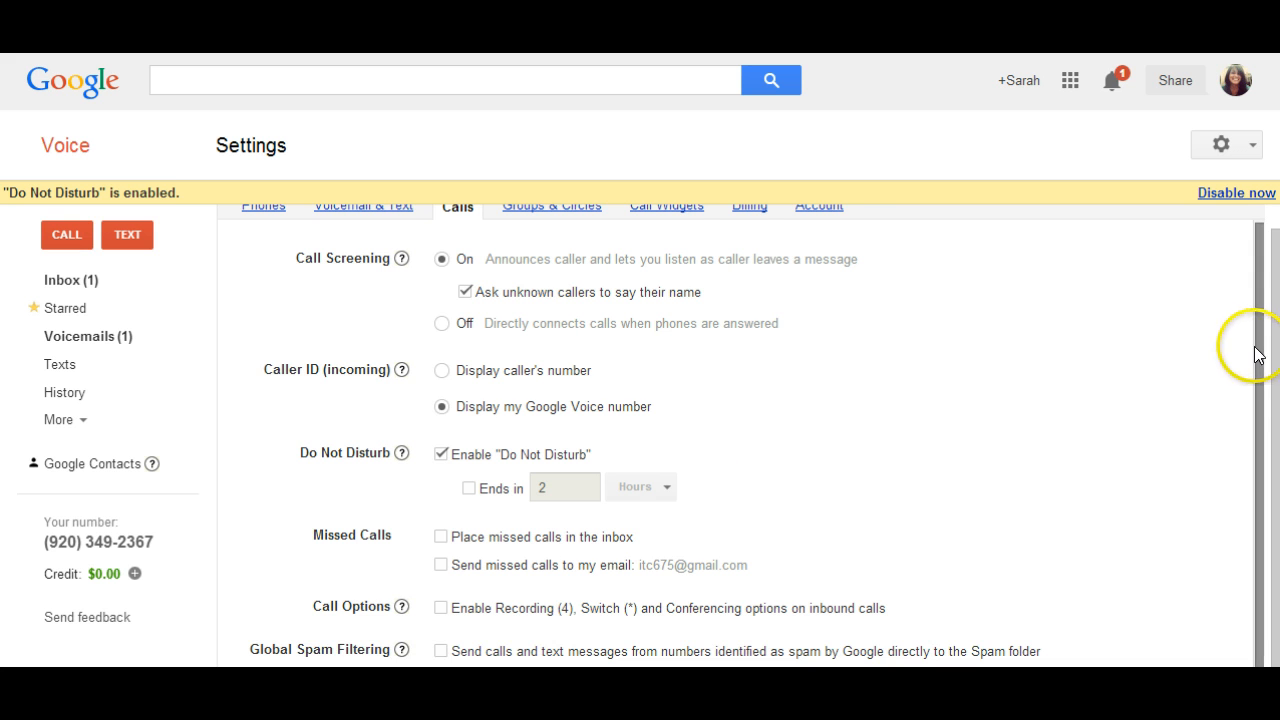
click(1270, 413)
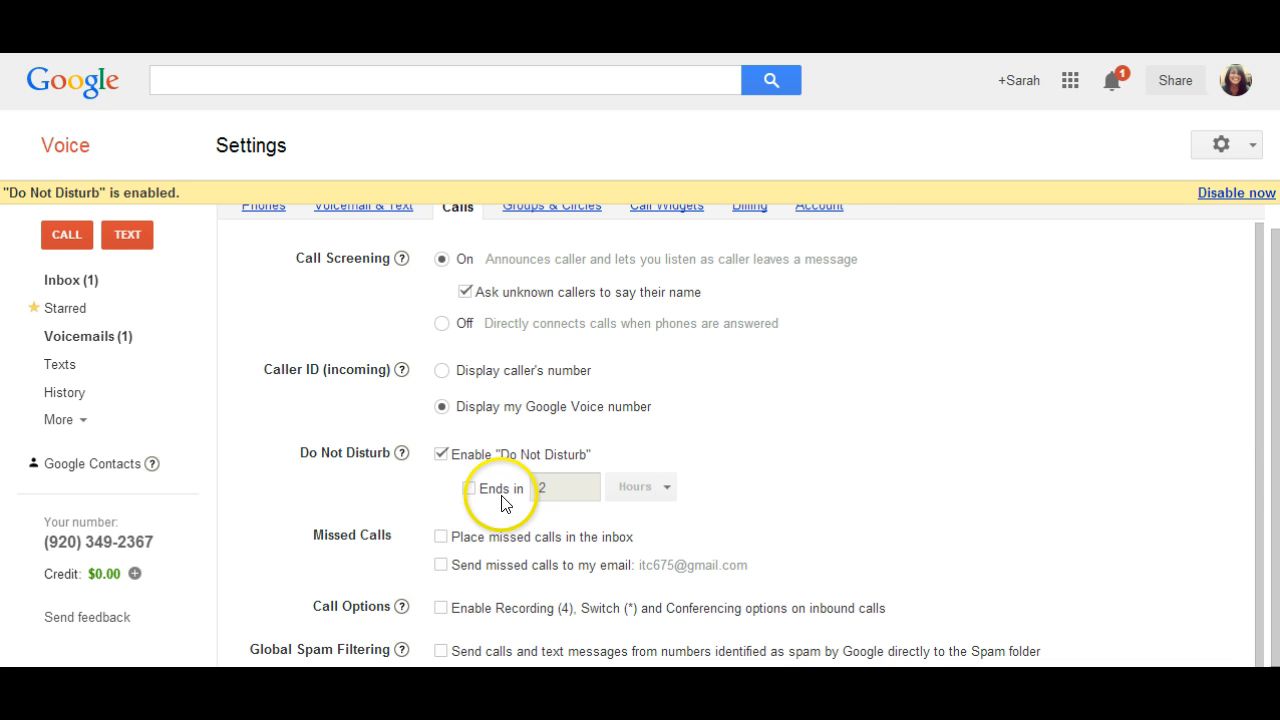
click(665, 486)
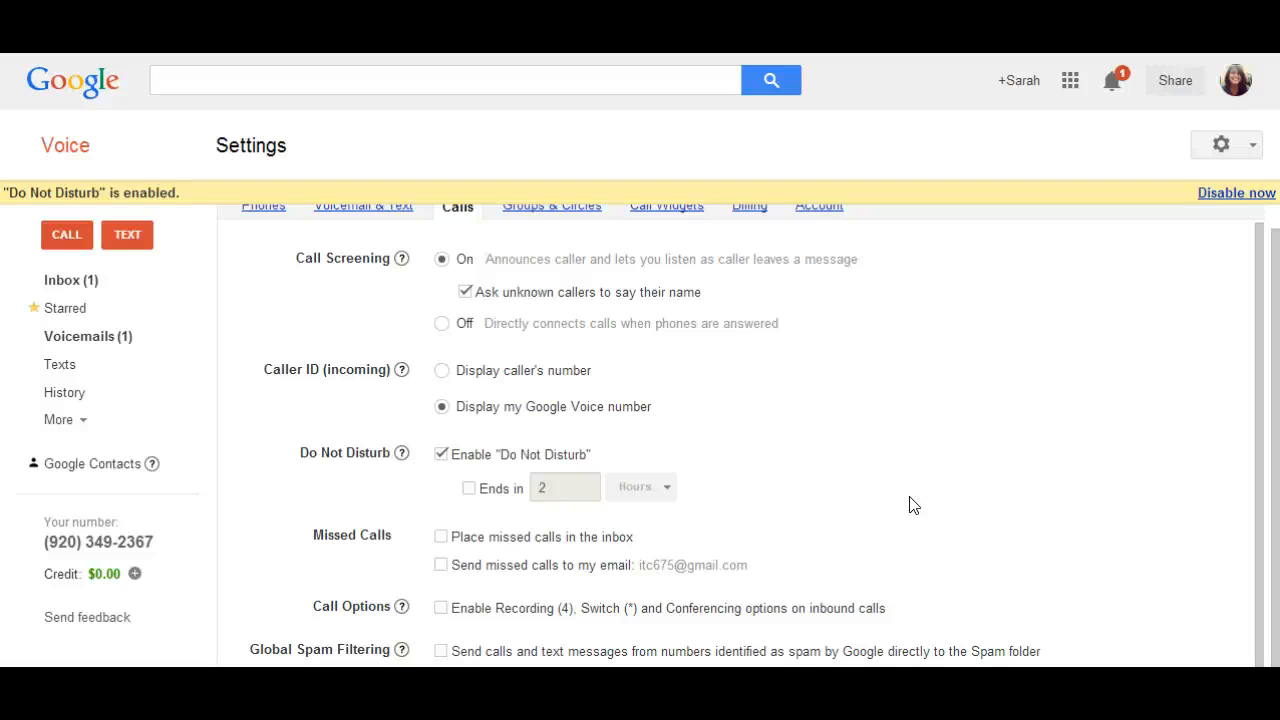
drag(1278, 519, 1274, 480)
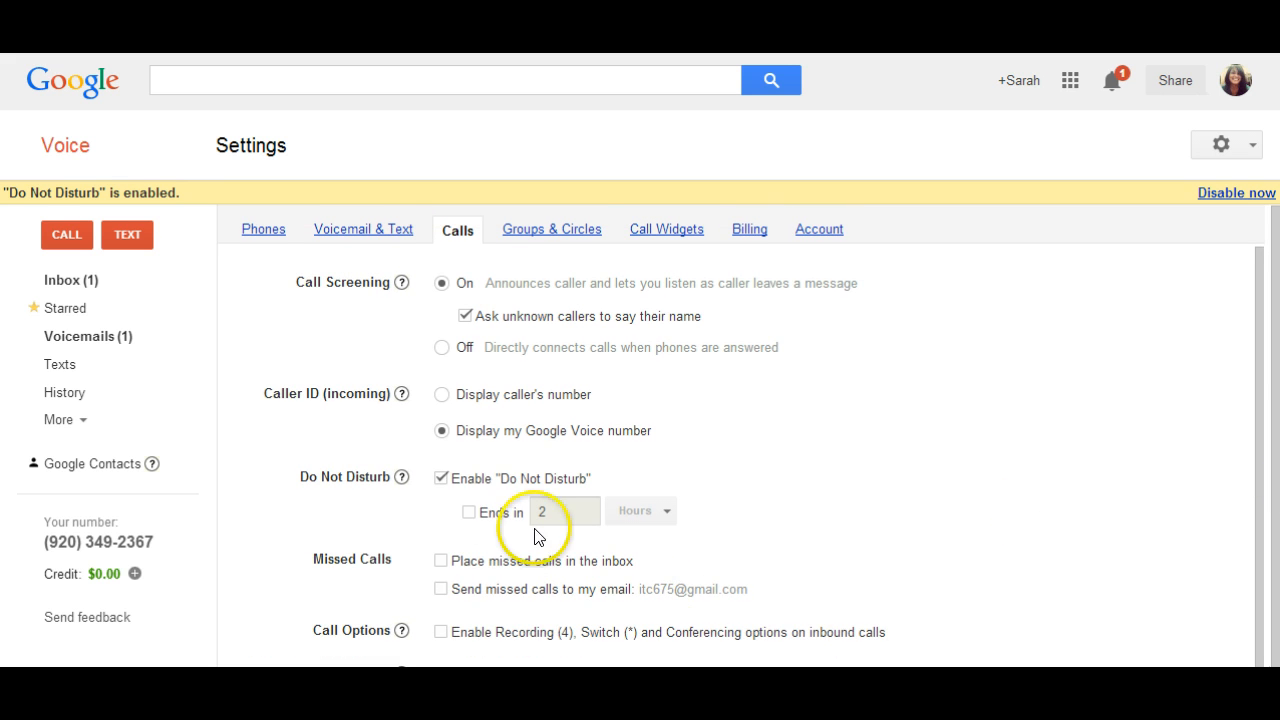
click(456, 480)
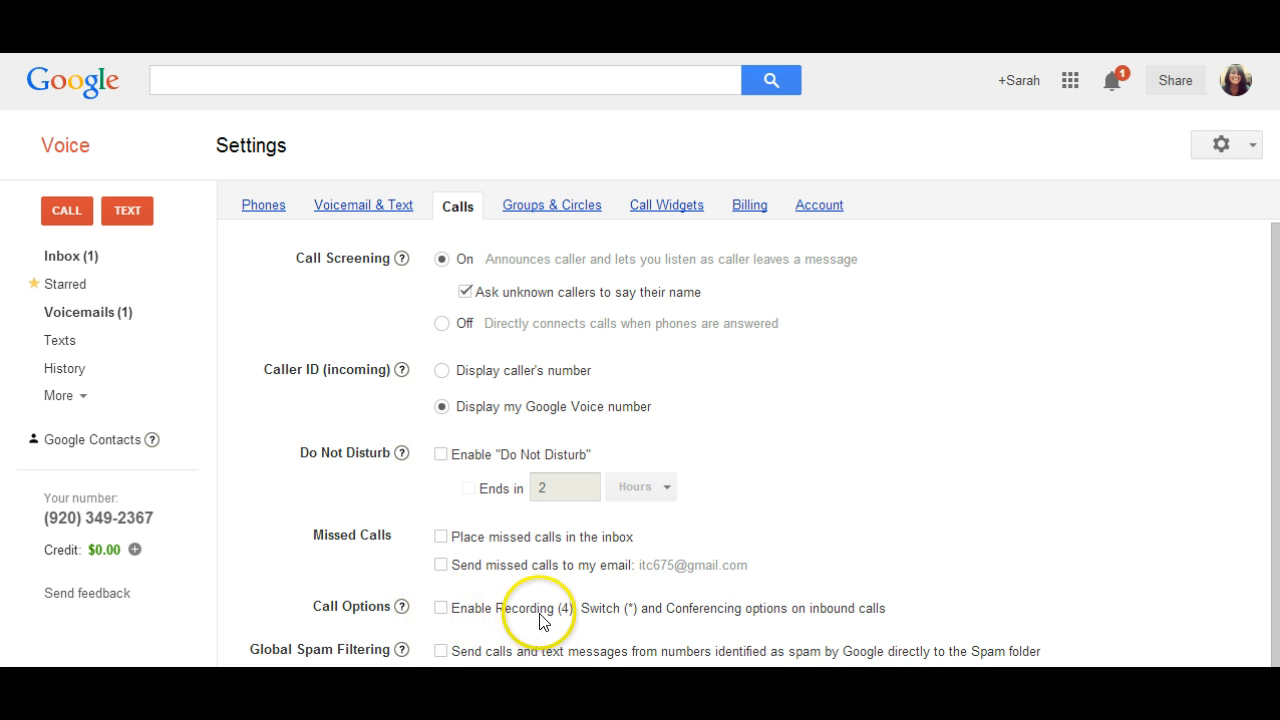
- Enable the Recording, Switch and Conferencing options on inbound calls, and turn on global spam filtering
click(440, 609)
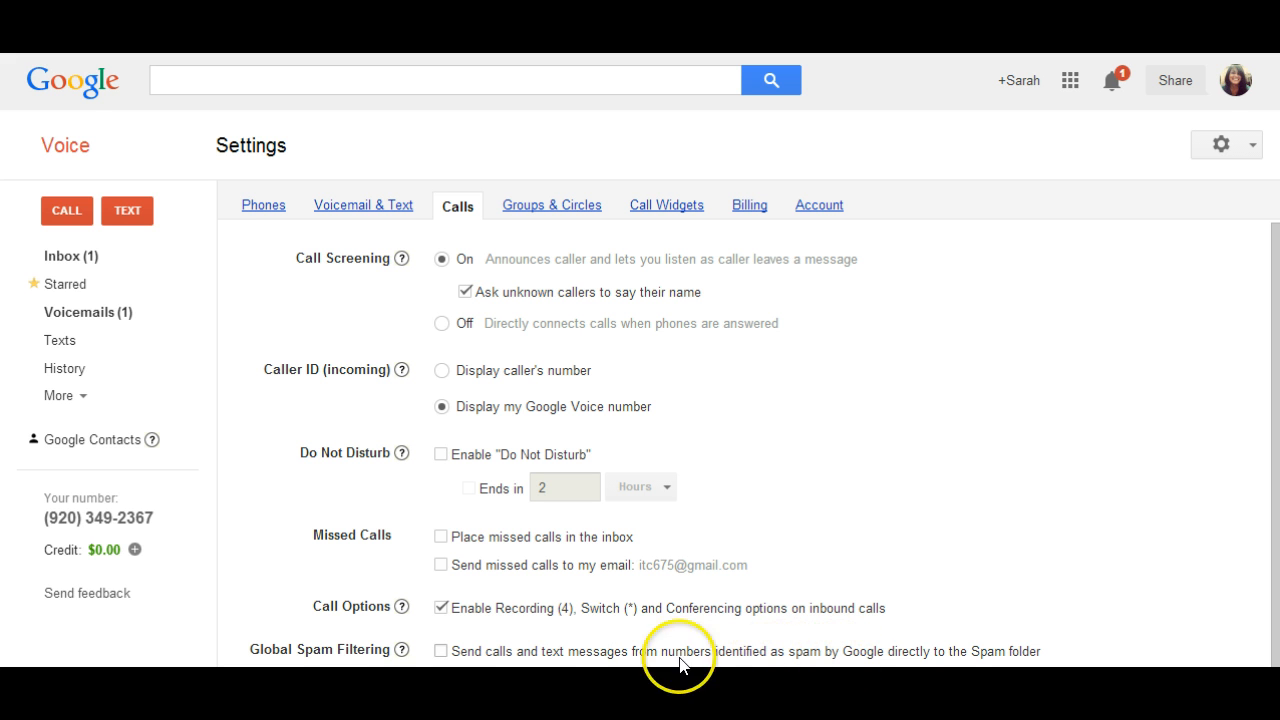
click(441, 651)
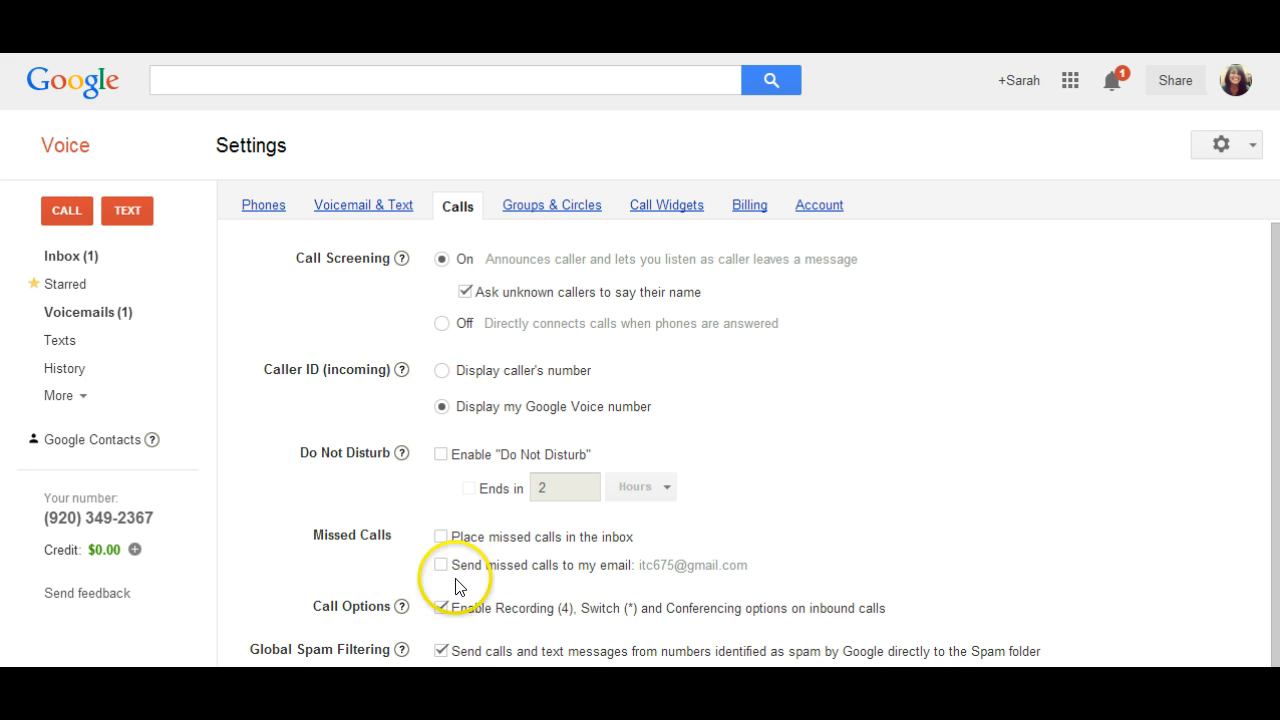
- View the call-handling settings of the All Contacts group and leave them without saving
click(594, 207)
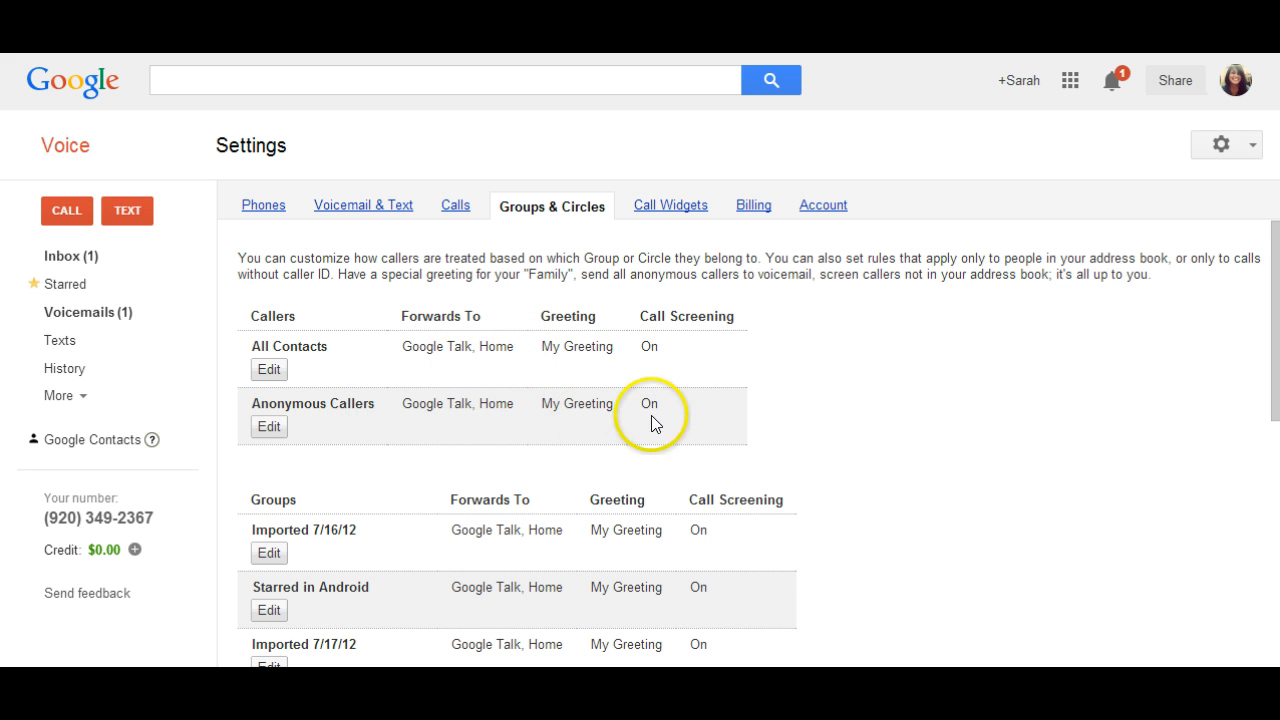
click(268, 370)
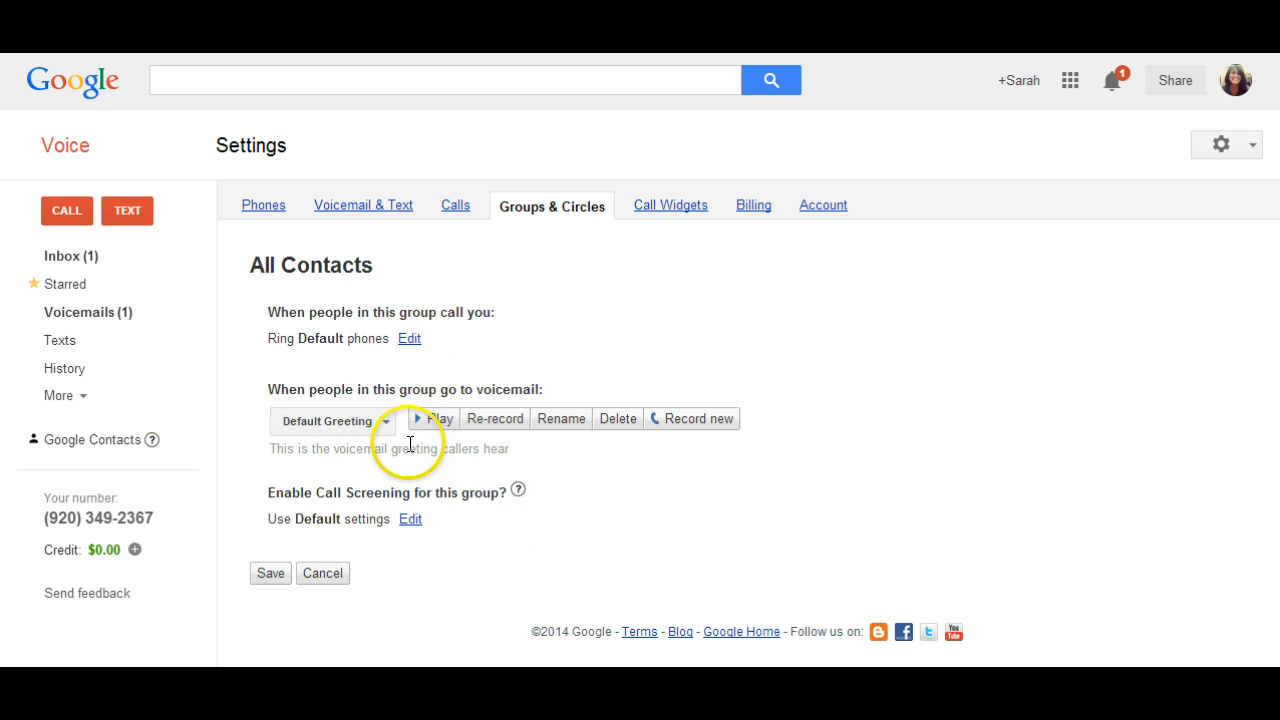
click(333, 573)
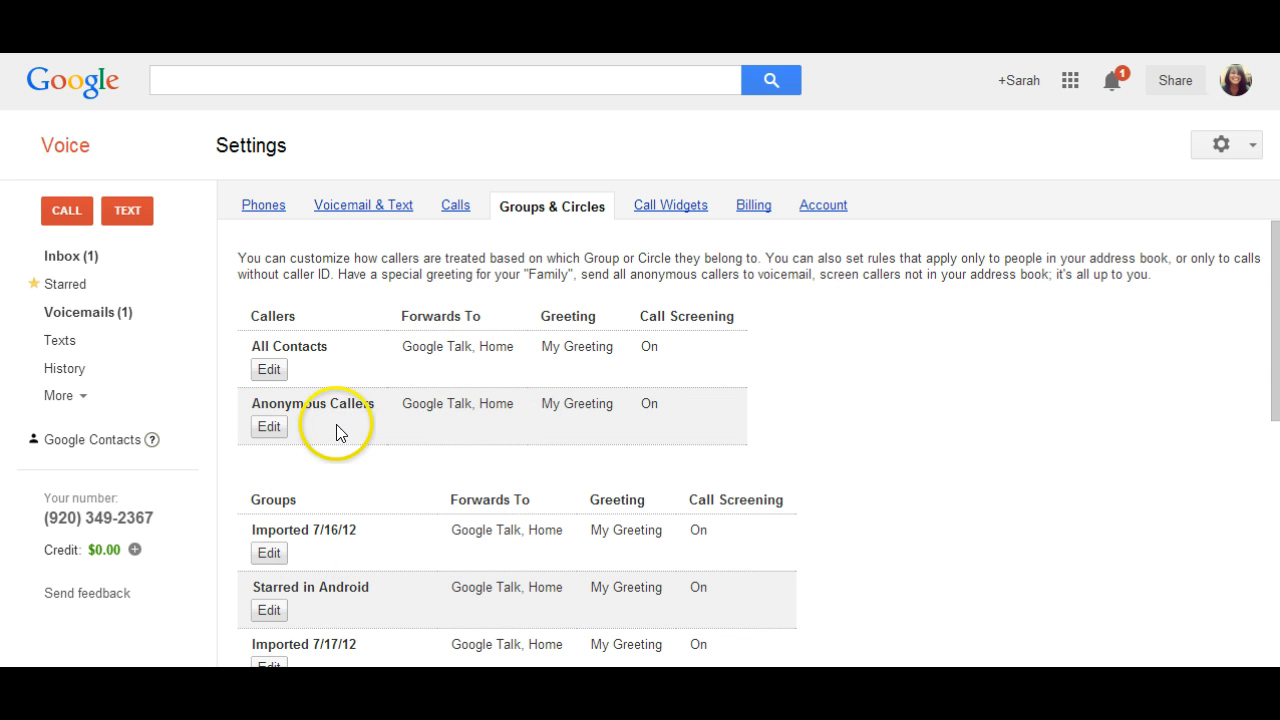
- Set the voicemail greeting for Anonymous Callers to System Standard and save the group's settings
click(269, 427)
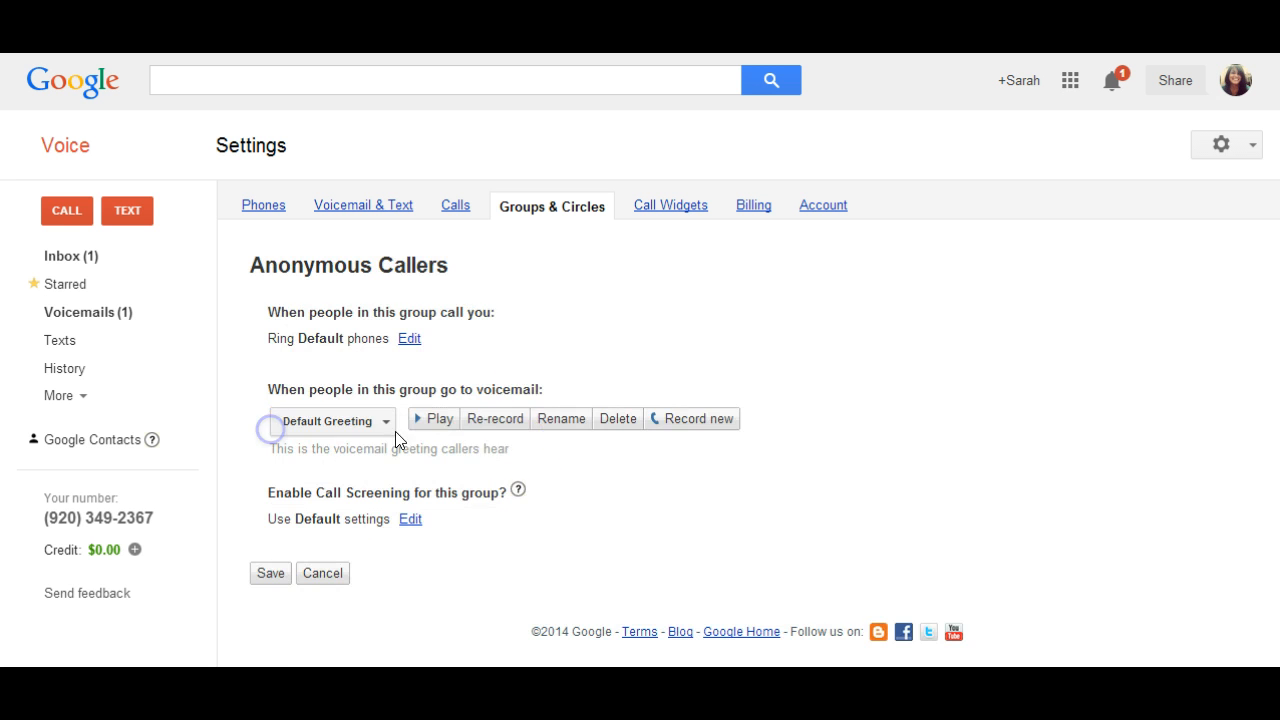
click(381, 432)
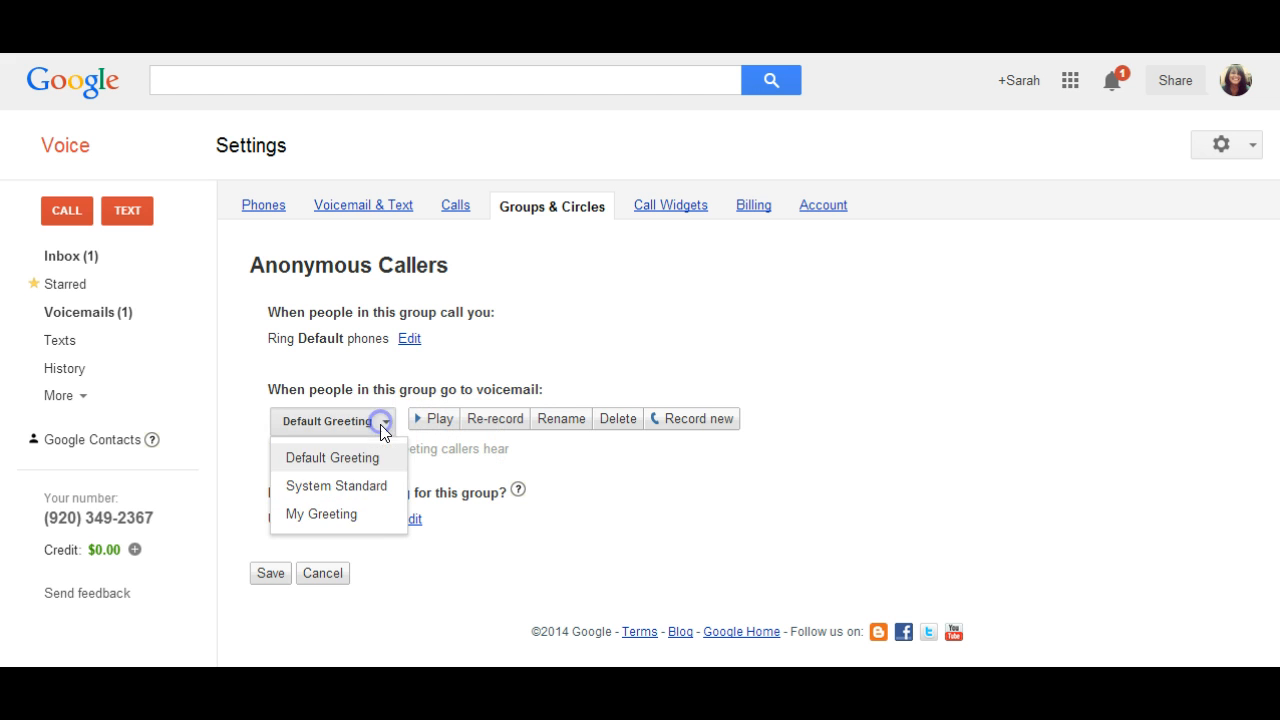
click(373, 486)
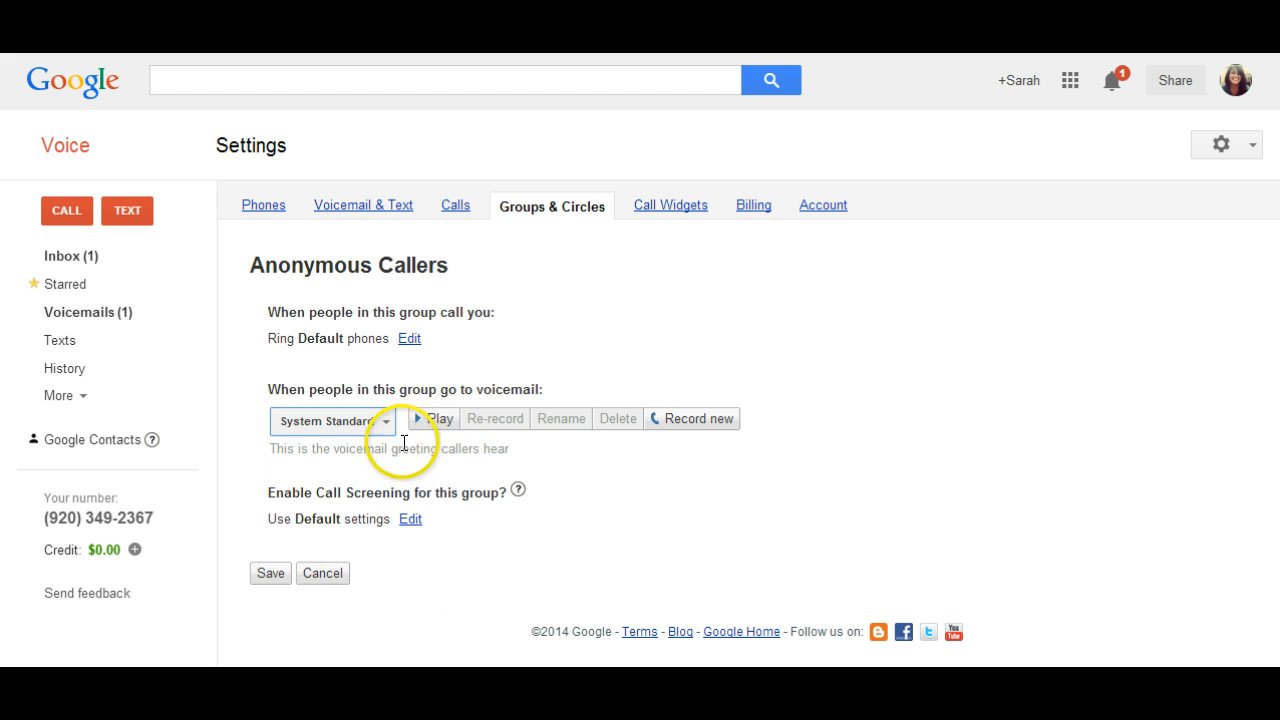
click(271, 572)
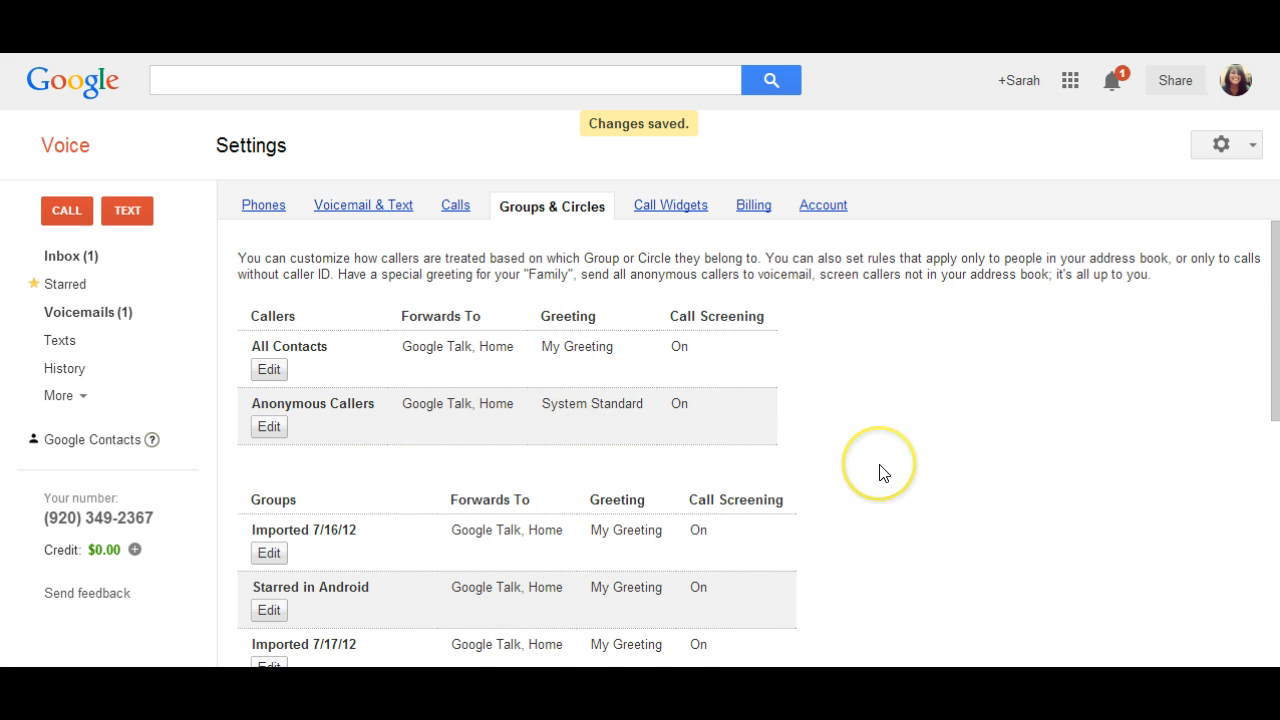
scroll(880, 473, down, 1)
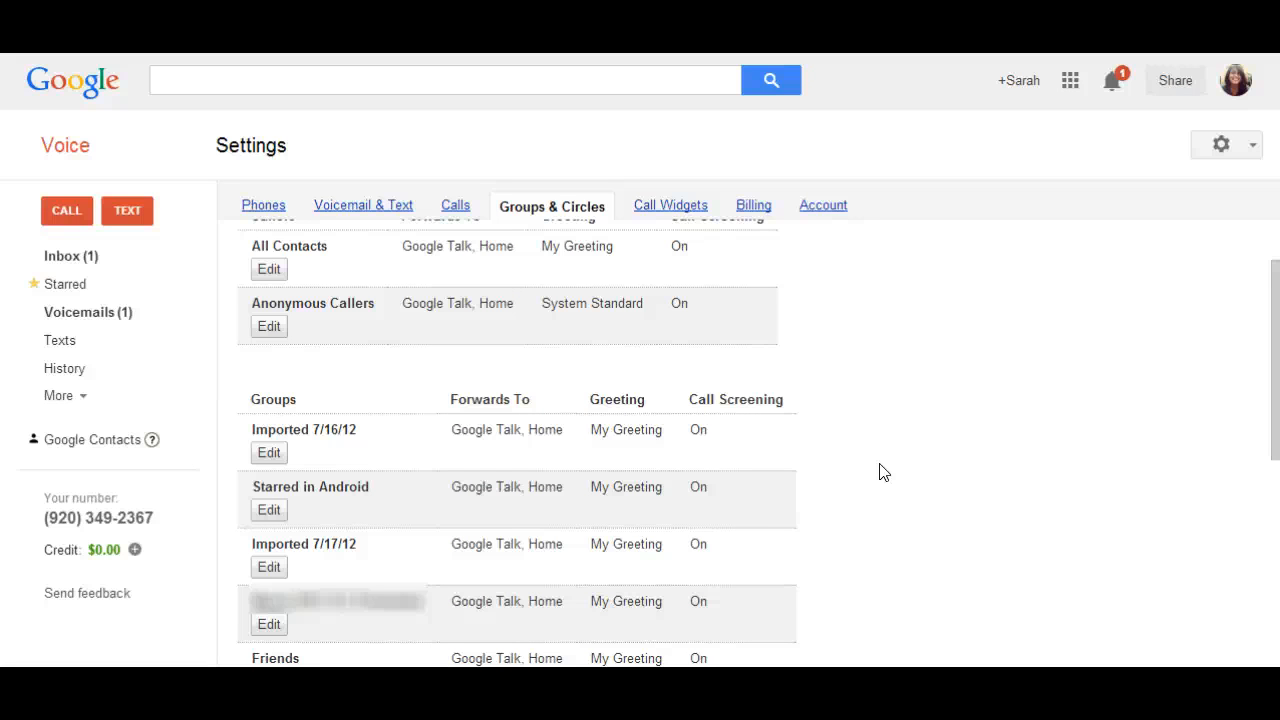
click(894, 461)
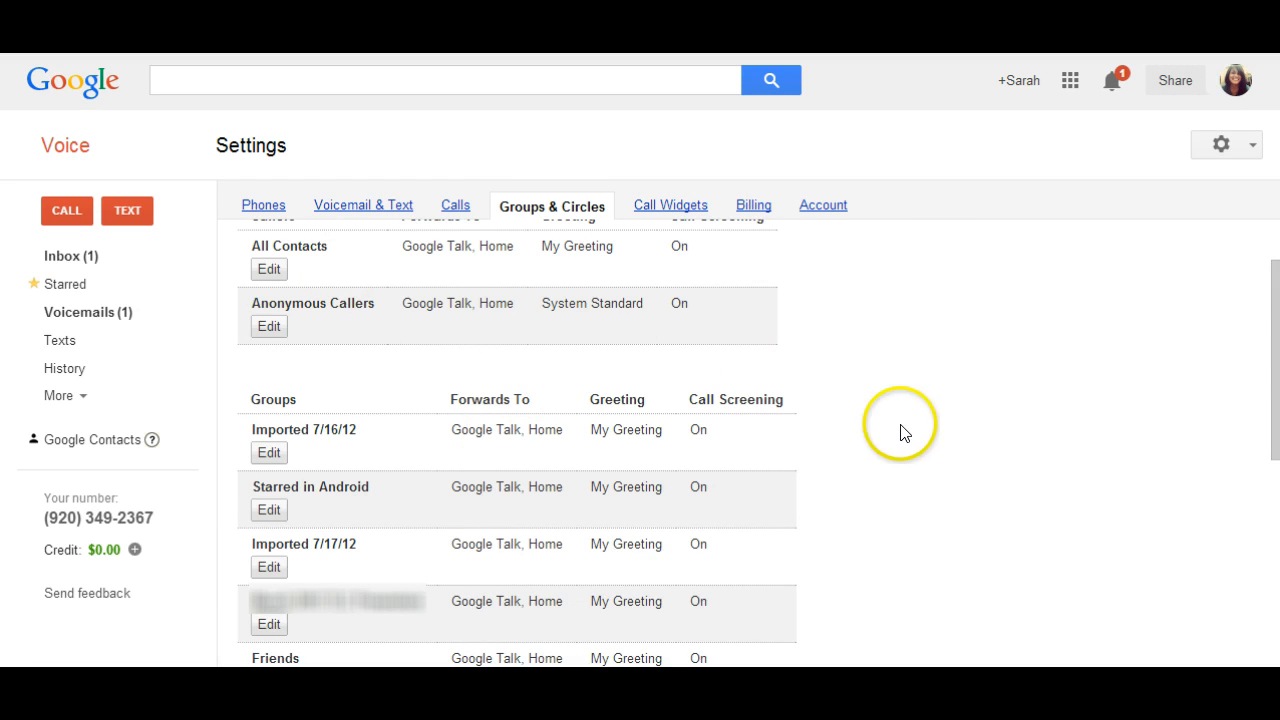
- Look through the caller groups and circles and their forwarding, greeting and call screening settings
scroll(931, 487, down, 2)
scroll(925, 475, up, 1)
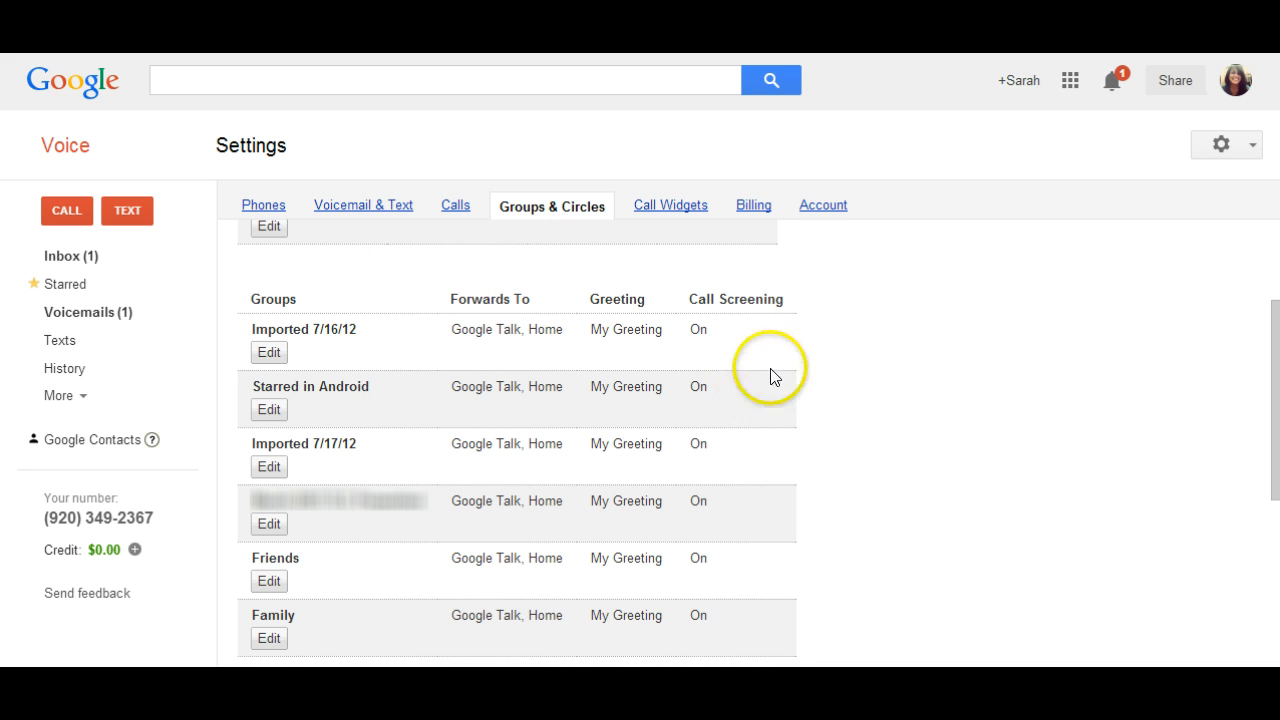
scroll(820, 436, down, 1)
scroll(820, 436, down, 4)
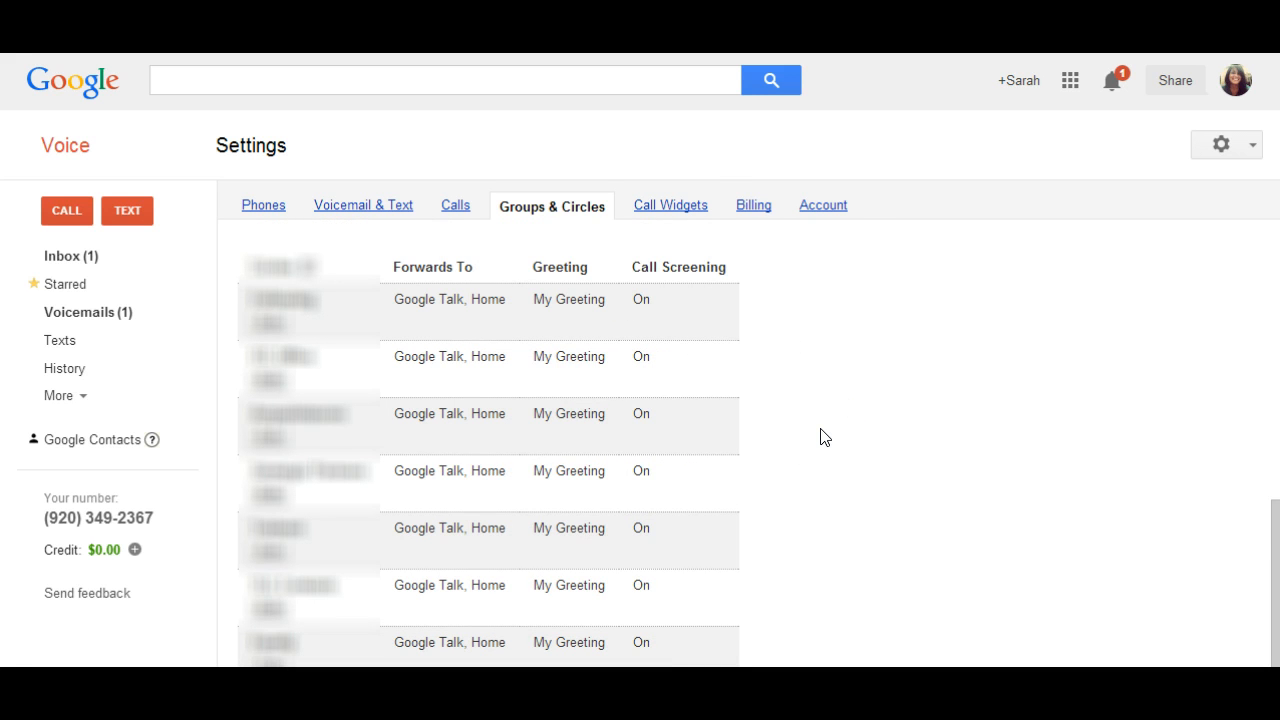
scroll(820, 440, down, 1)
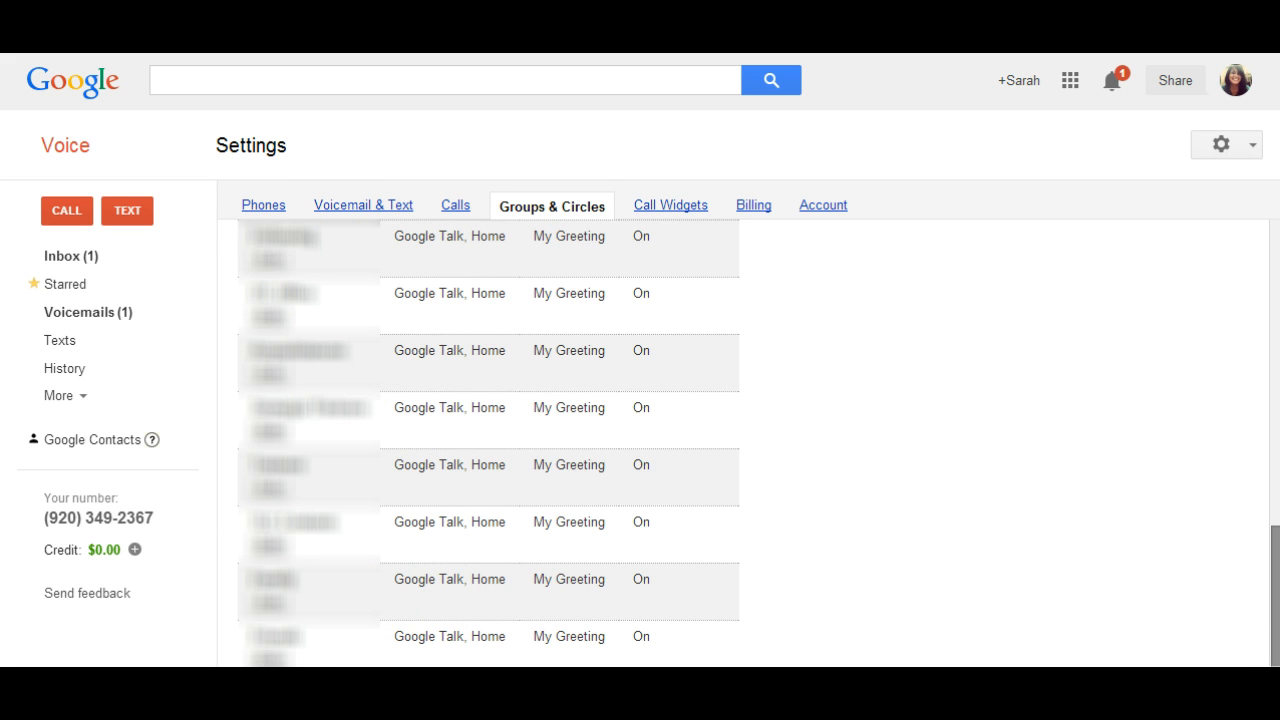
drag(1275, 582, 1275, 275)
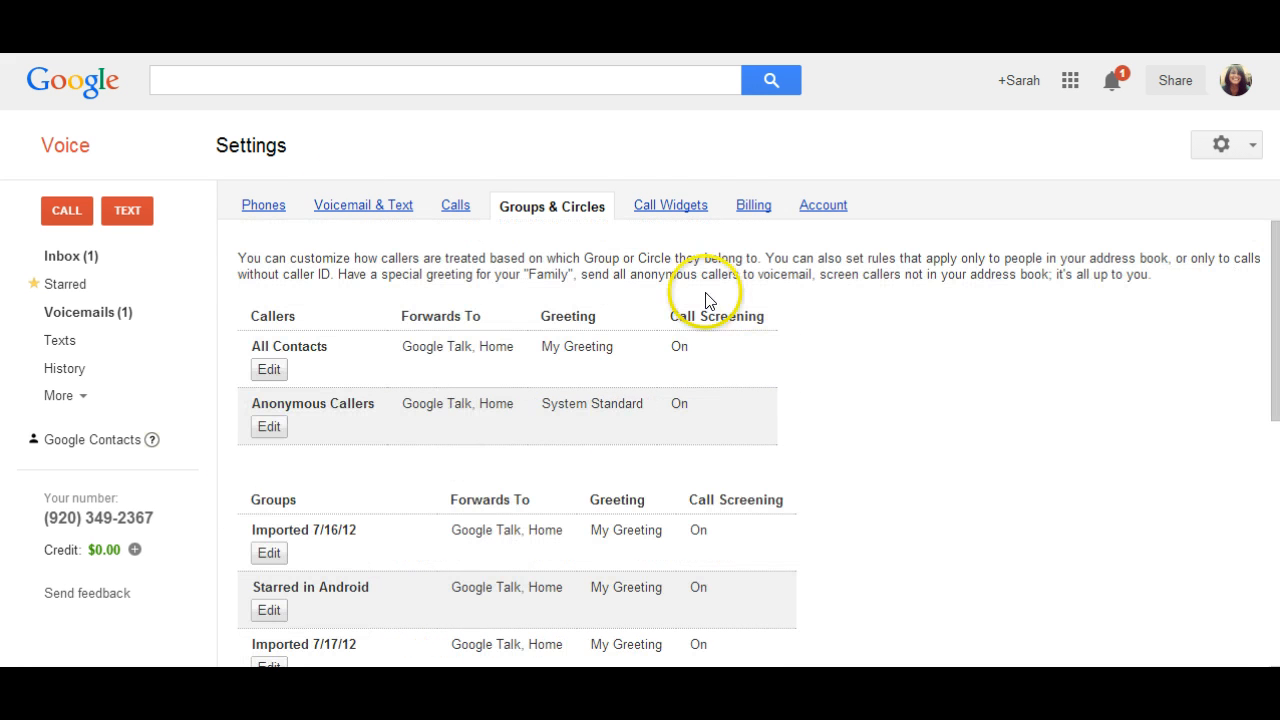
- Create and save a new call widget named Widget 1, and select its full embed code
click(695, 205)
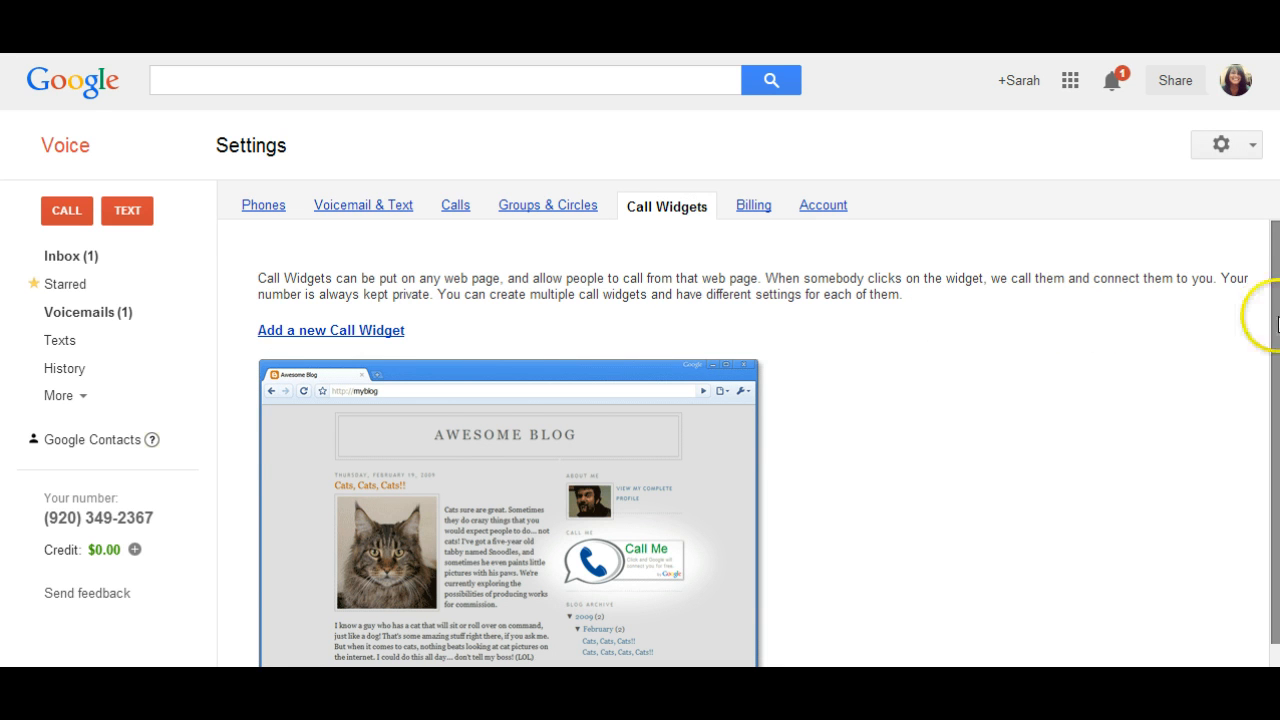
drag(1276, 323, 1266, 436)
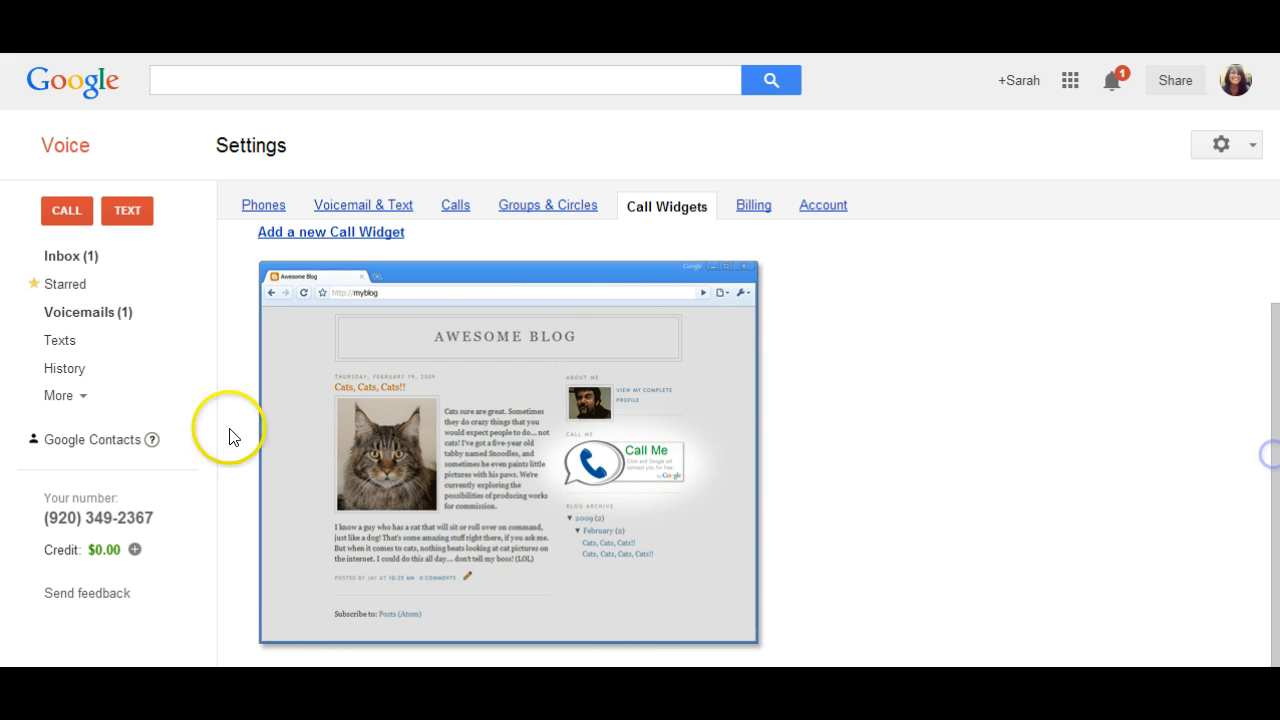
click(320, 232)
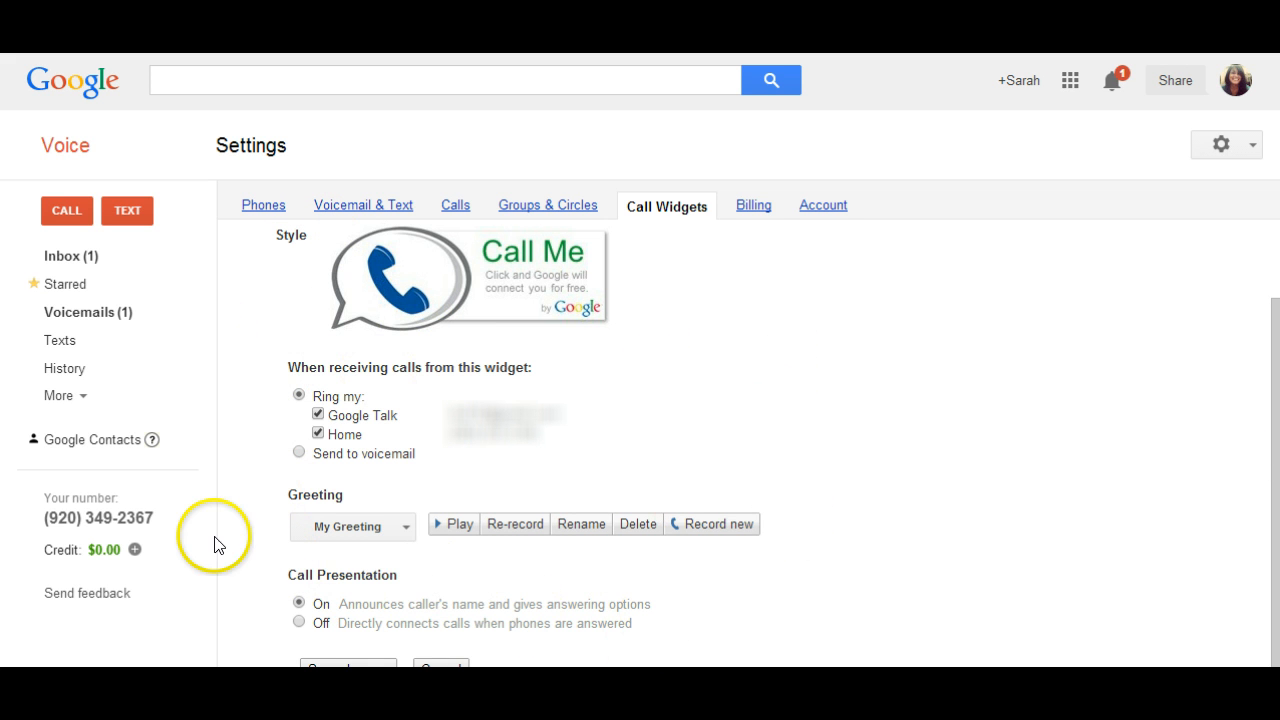
scroll(660, 560, down, 1)
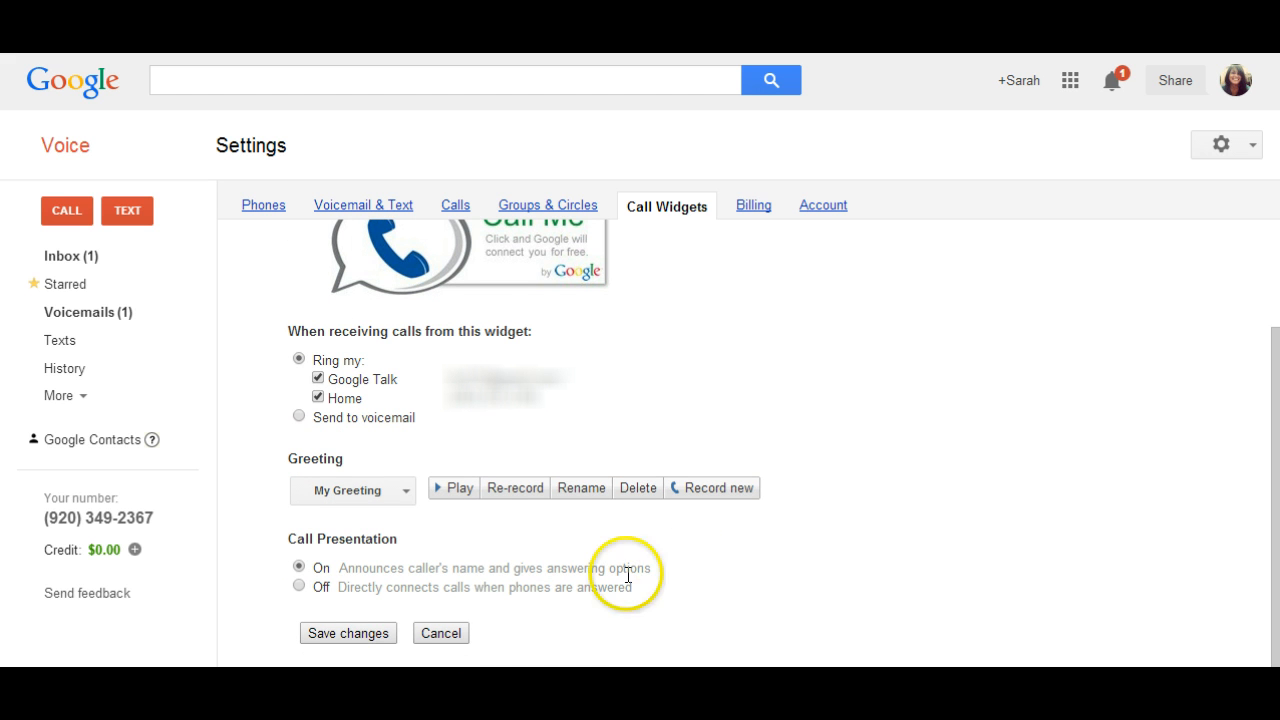
click(350, 634)
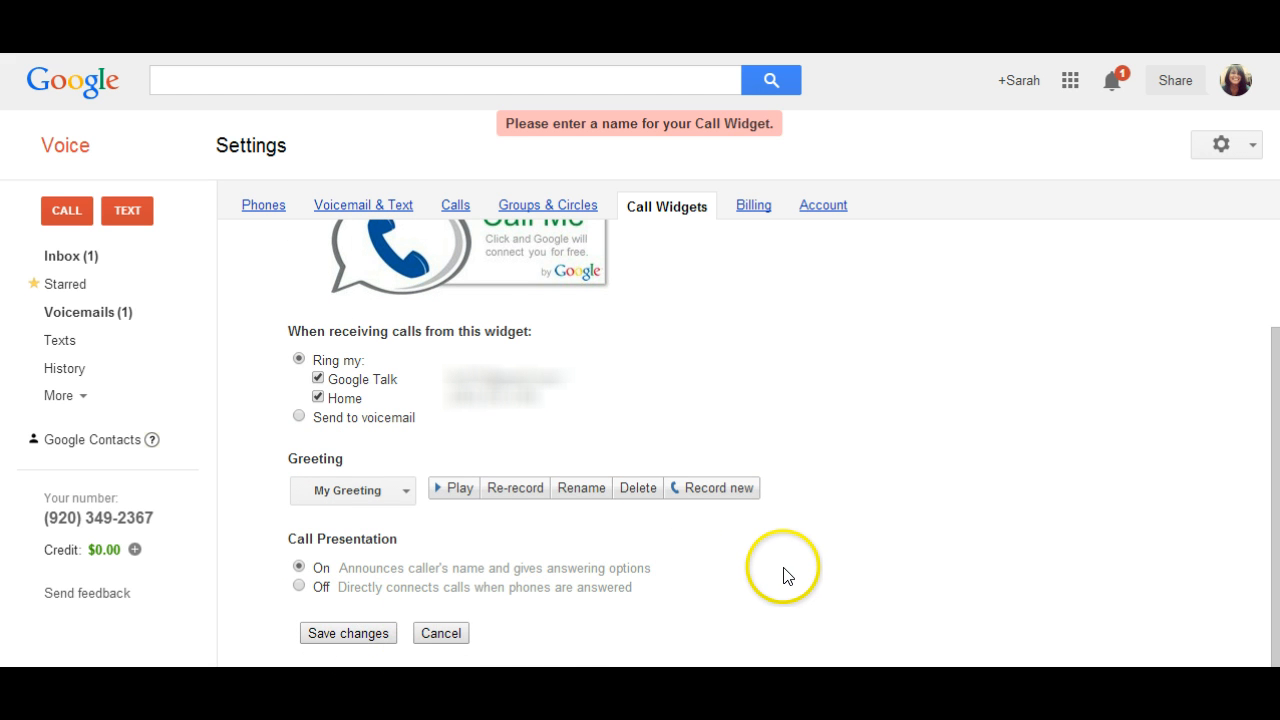
scroll(760, 510, up, 2)
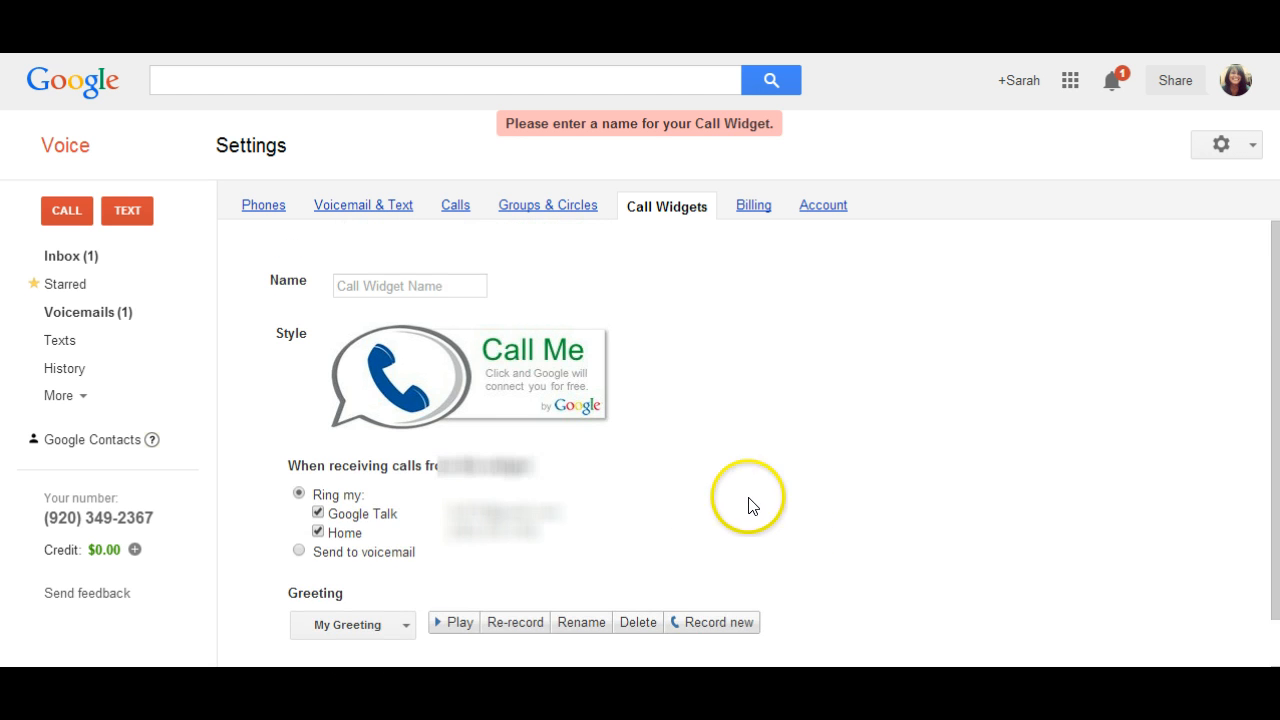
click(440, 286)
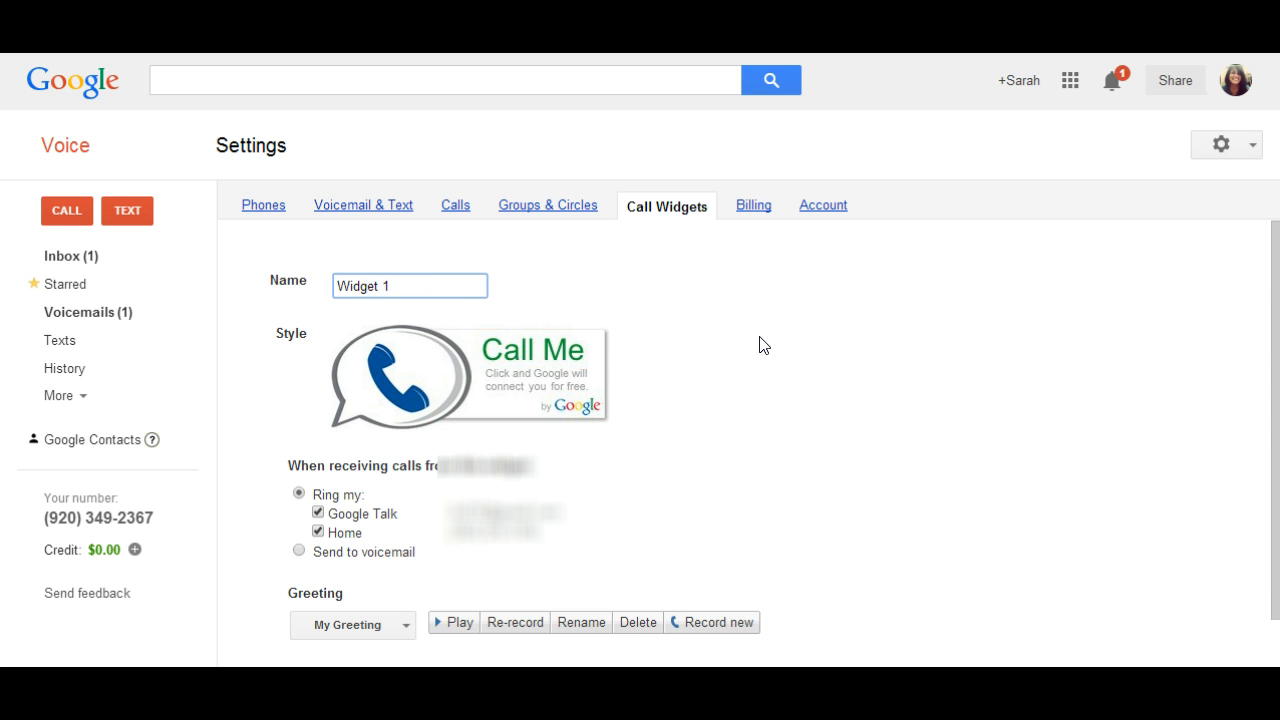
scroll(760, 345, down, 2)
click(312, 636)
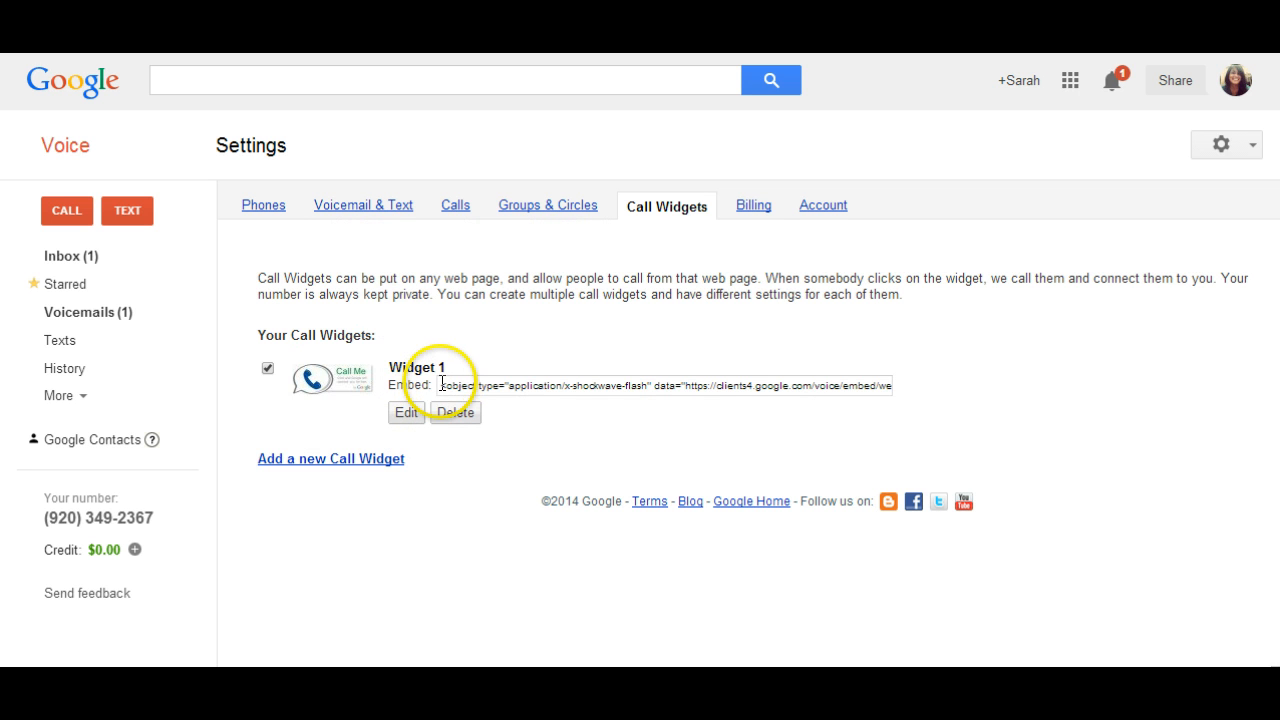
drag(441, 383, 935, 388)
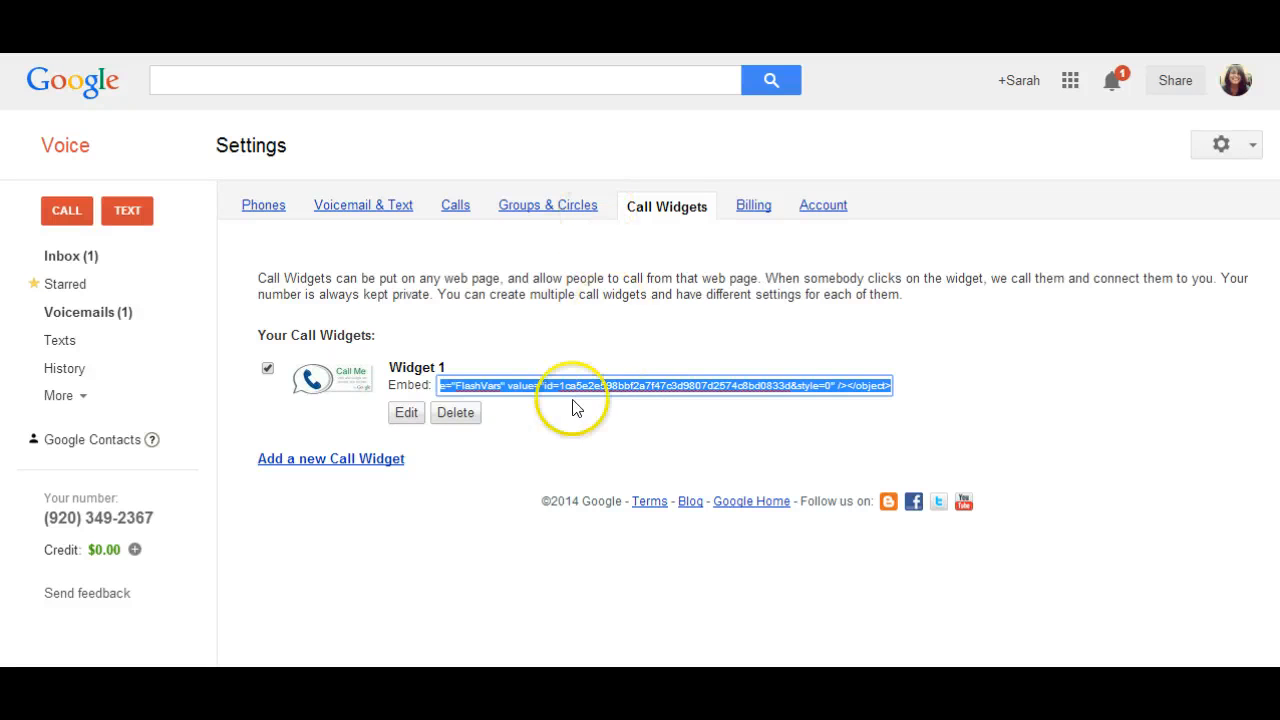
- Review the billing settings, including calling credit, billing history and the calling rate lookup
click(763, 210)
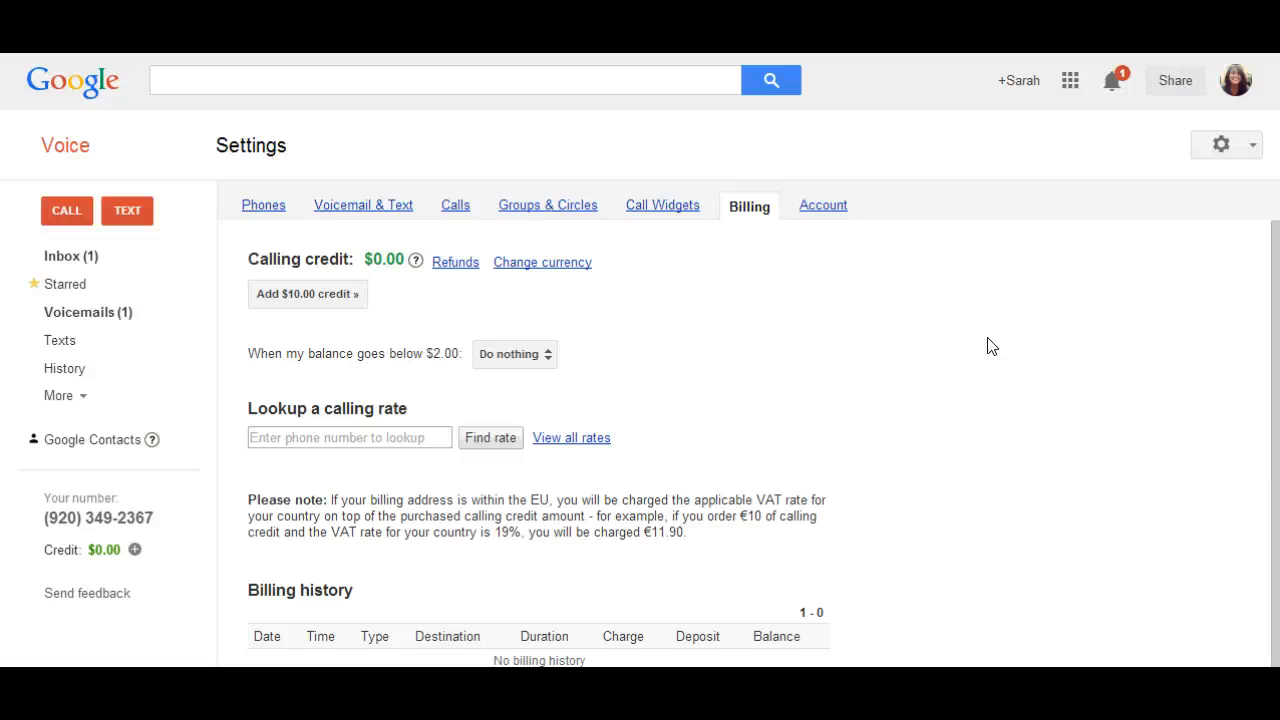
click(942, 358)
scroll(942, 358, down, 1)
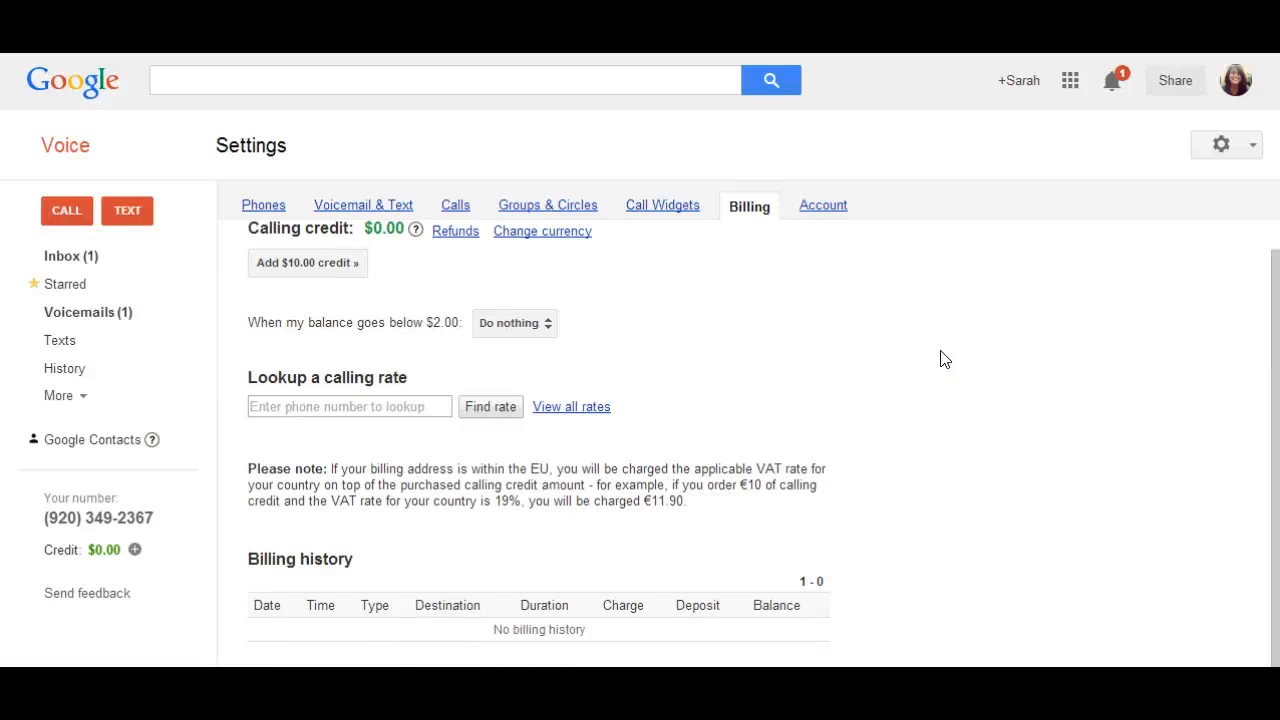
click(428, 406)
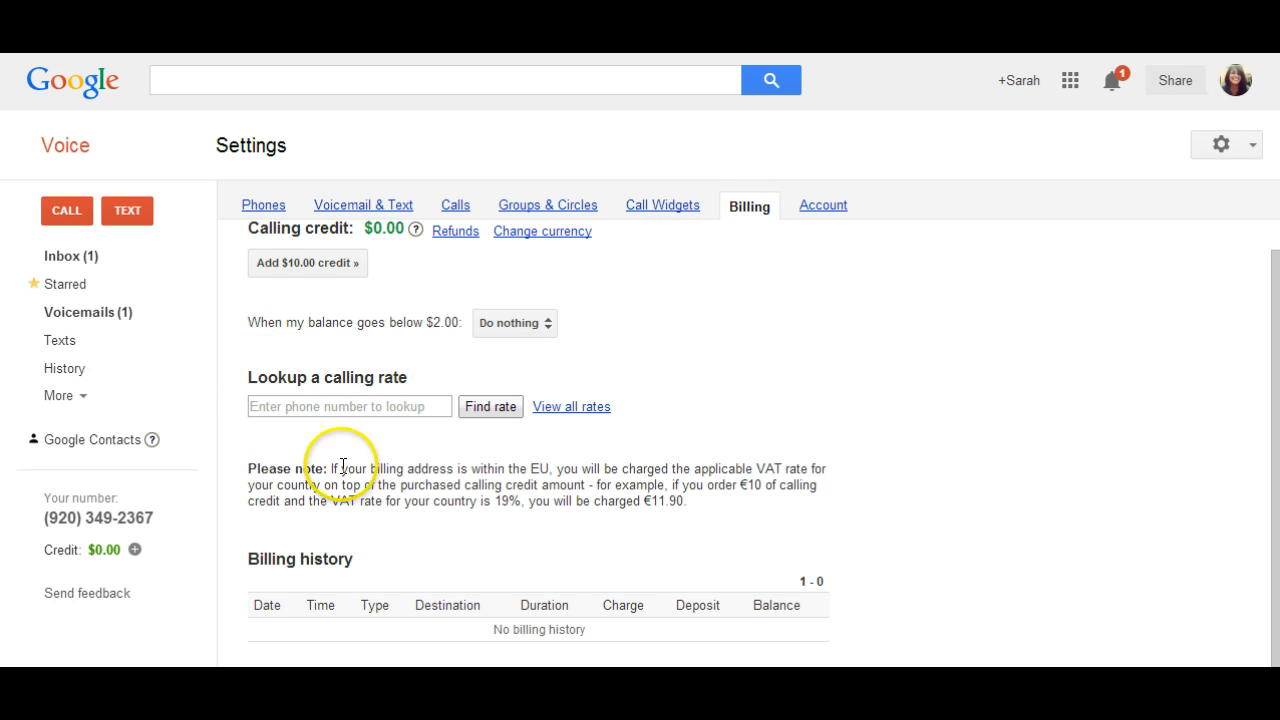
click(583, 409)
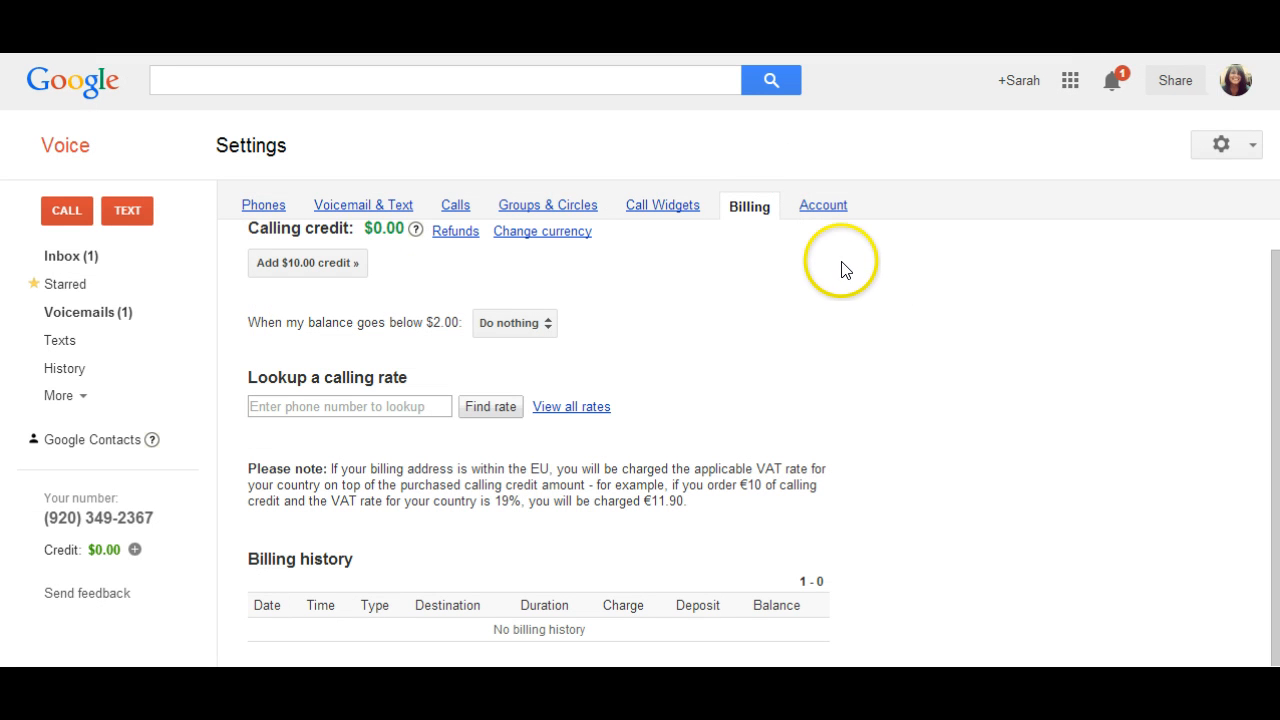
- Set the account's time zone to (GMT-05:00) Eastern Time - Montreal
click(821, 206)
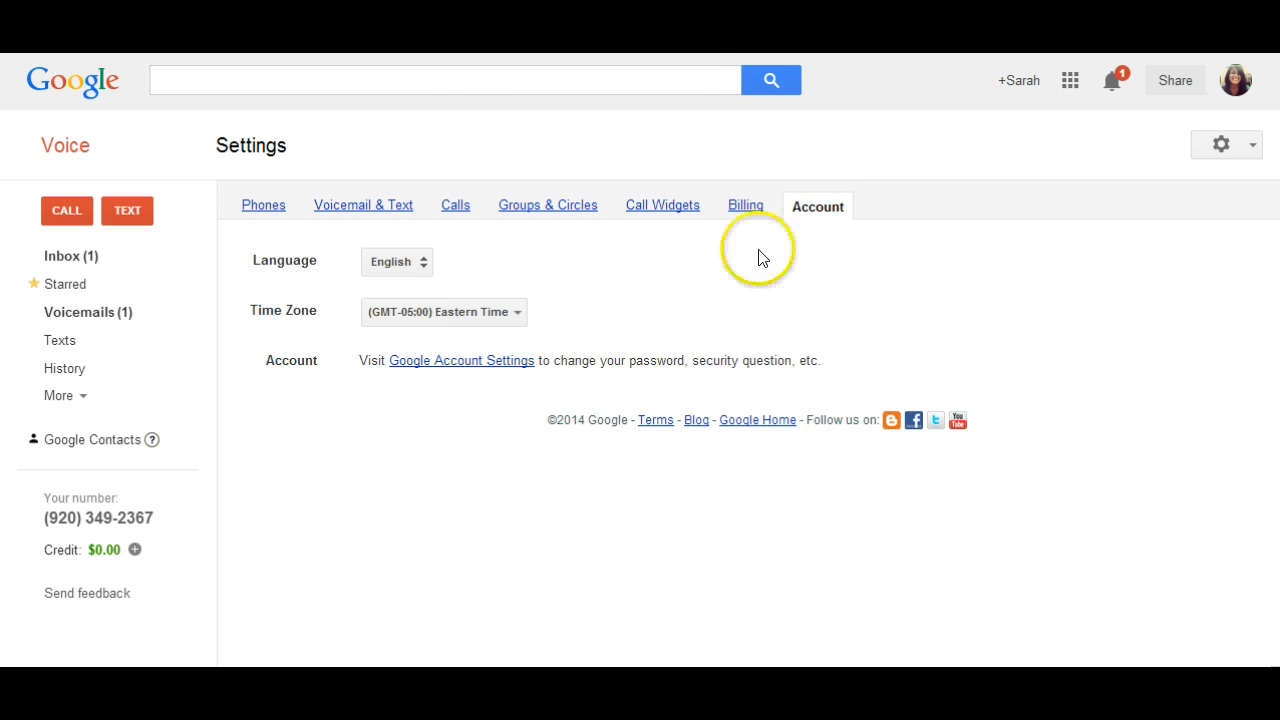
click(520, 313)
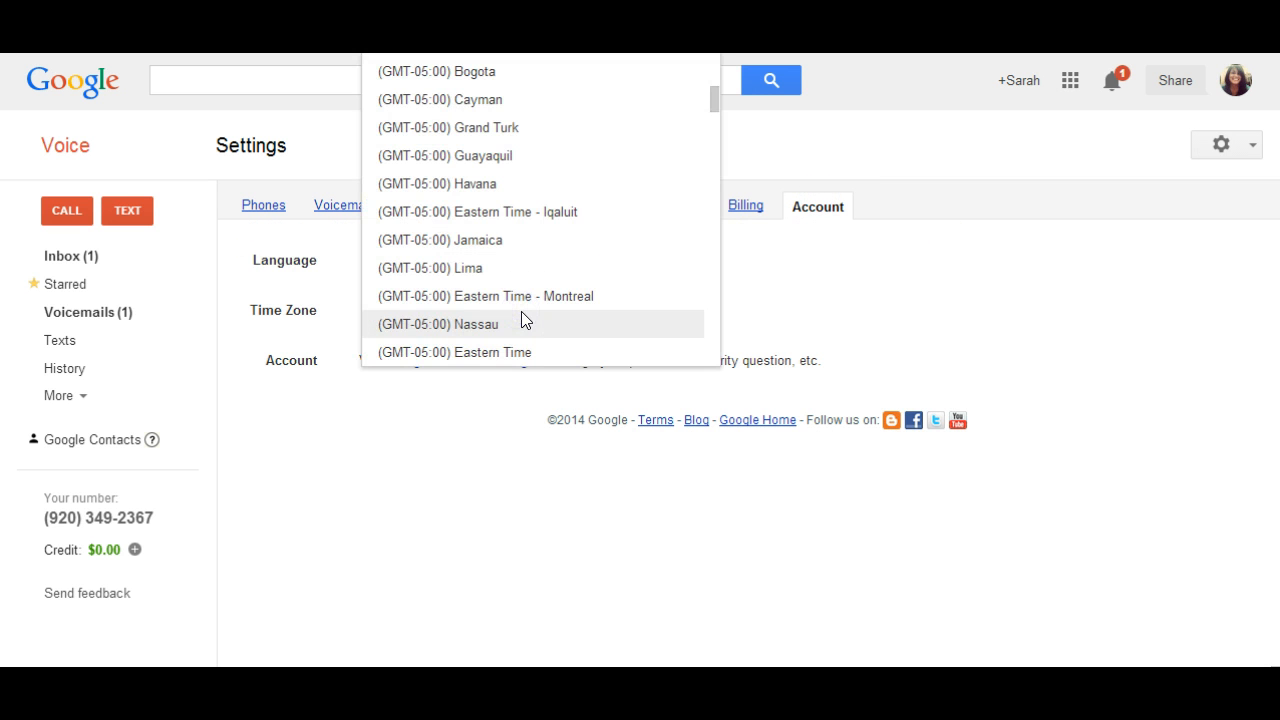
click(581, 299)
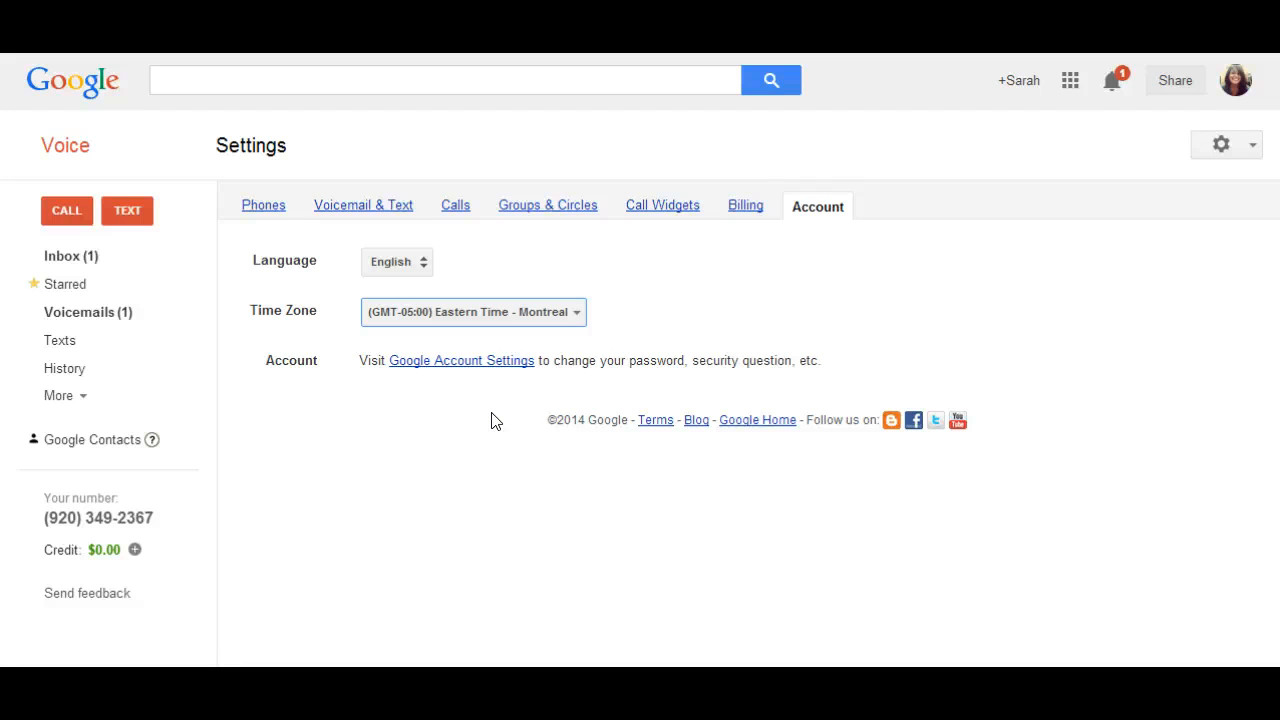
- Set the account's time zone to (GMT-05:00) Eastern Time
click(527, 310)
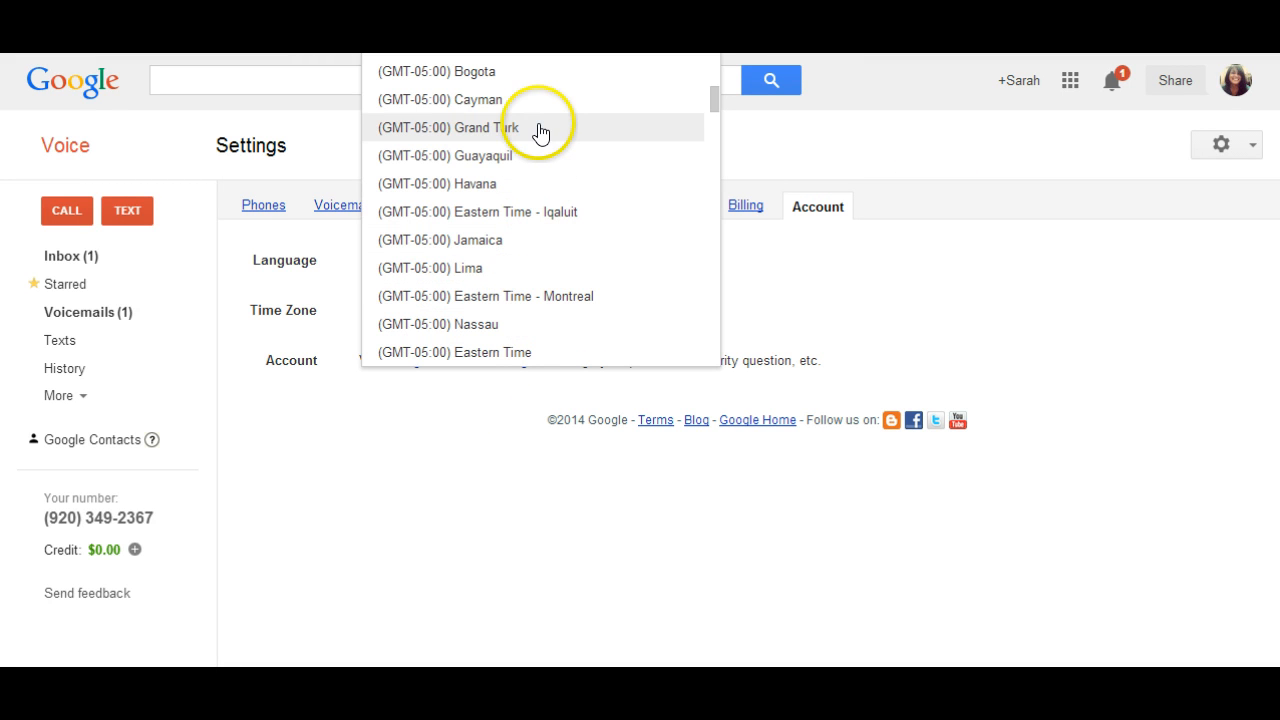
scroll(543, 240, up, 5)
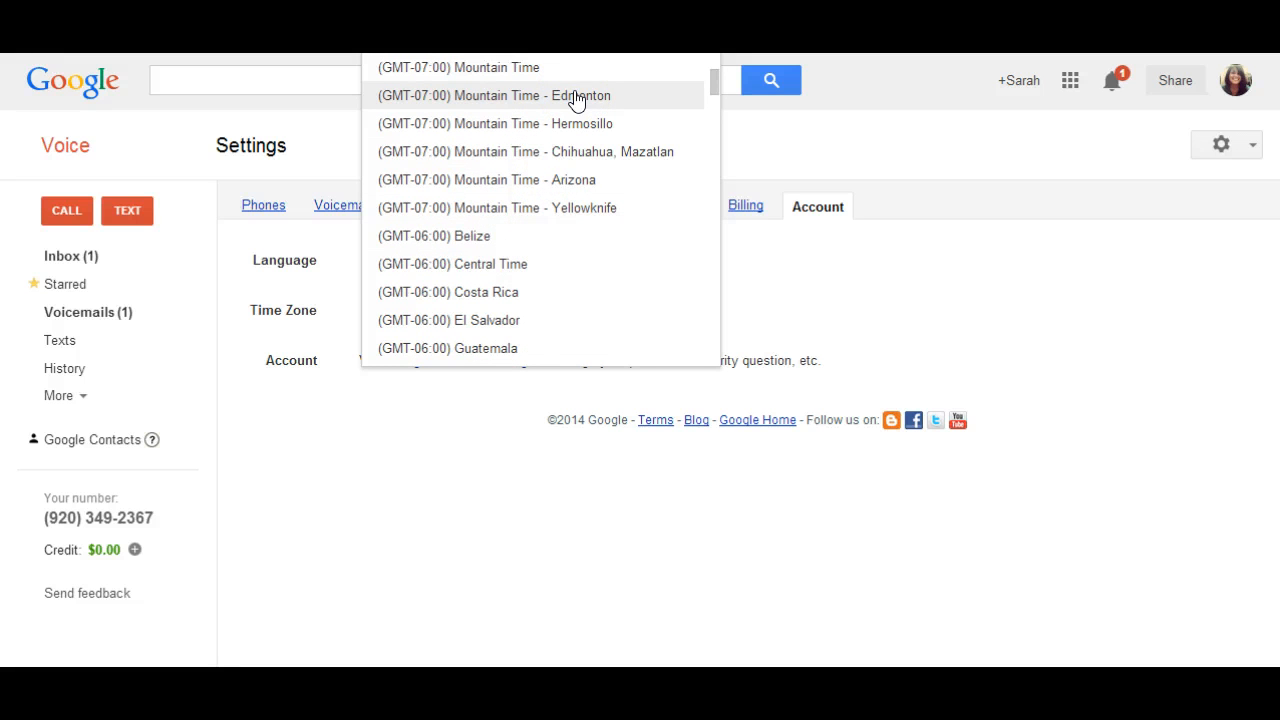
scroll(495, 355, down, 4)
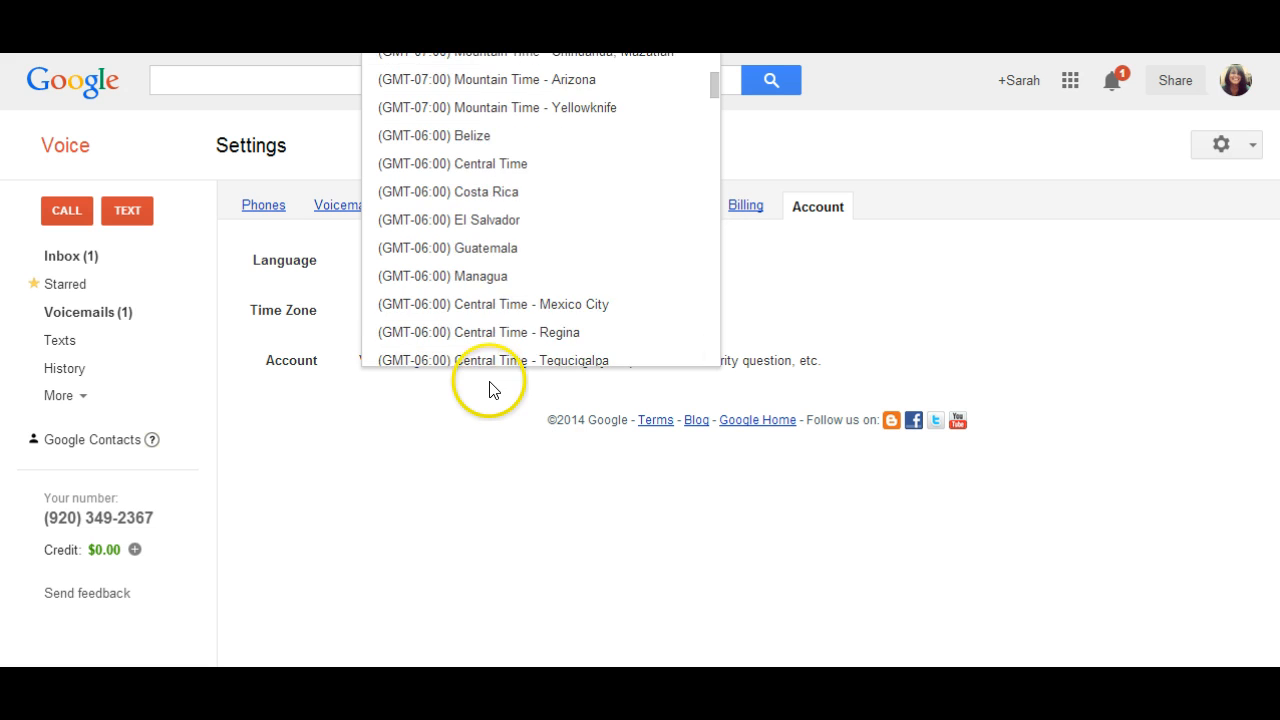
scroll(505, 345, down, 1)
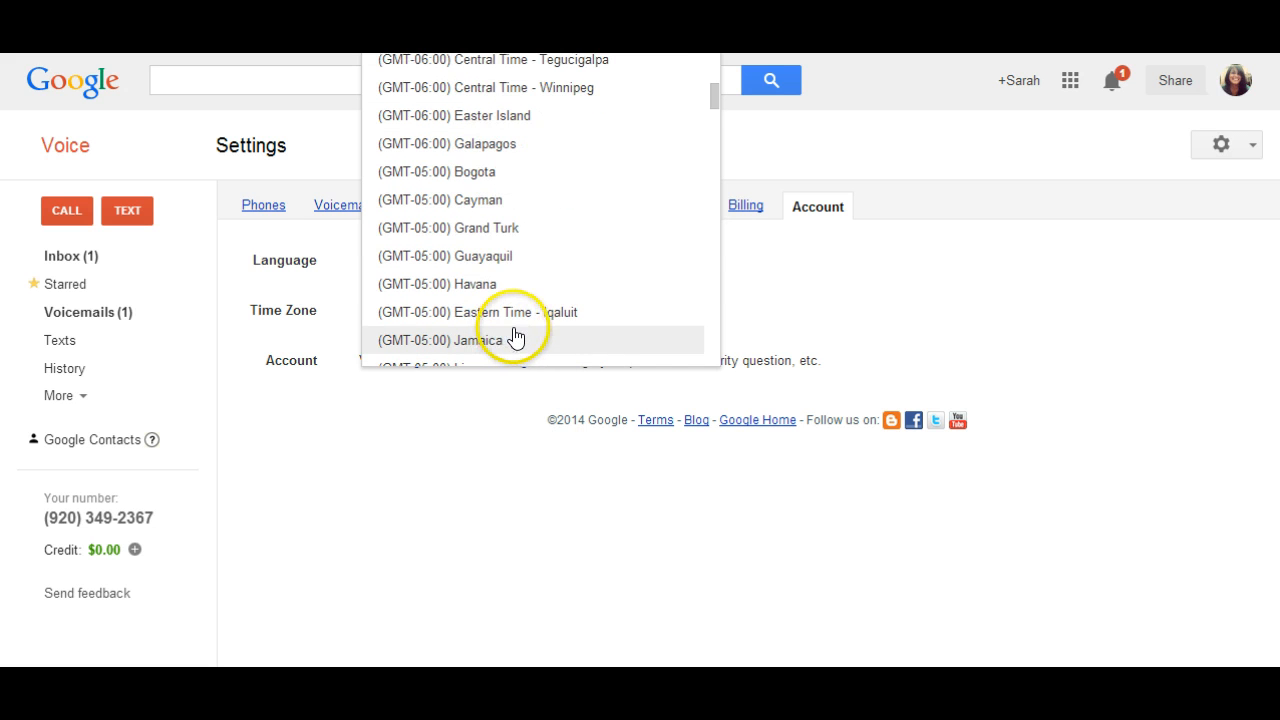
scroll(515, 338, down, 1)
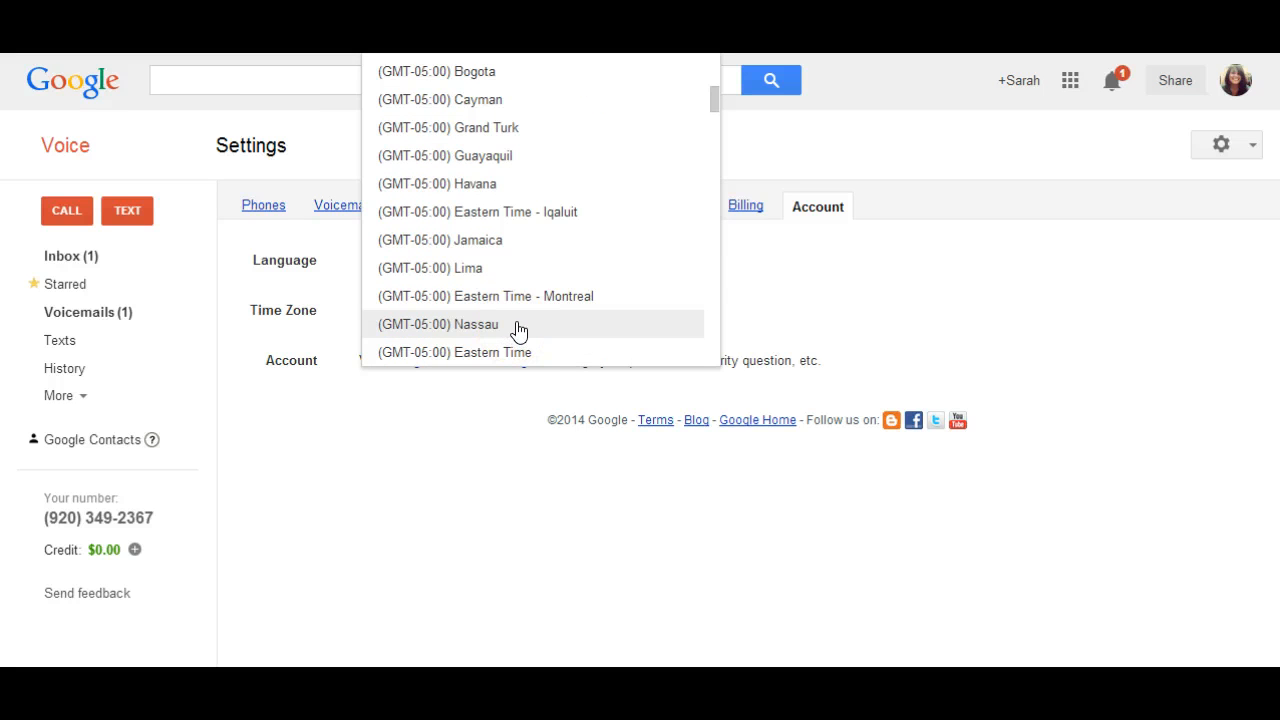
click(517, 350)
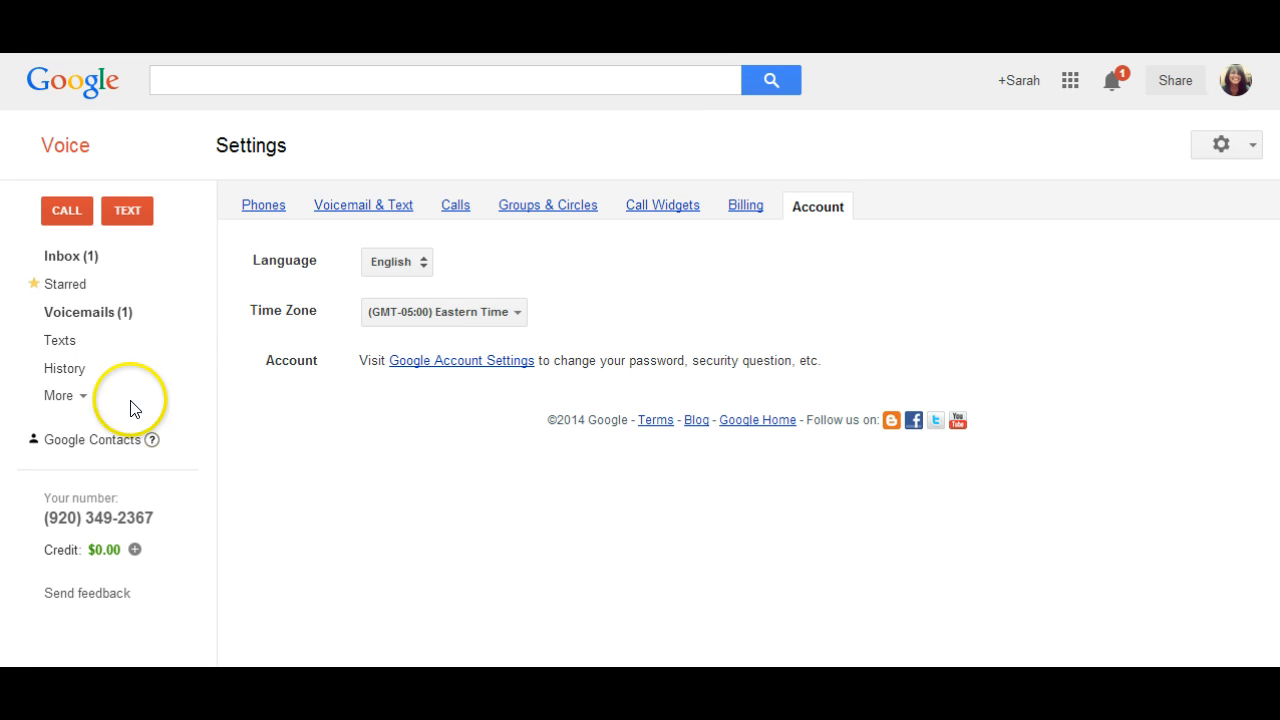
- View the text messages and the history, and check which additional call and message folders are available
click(70, 343)
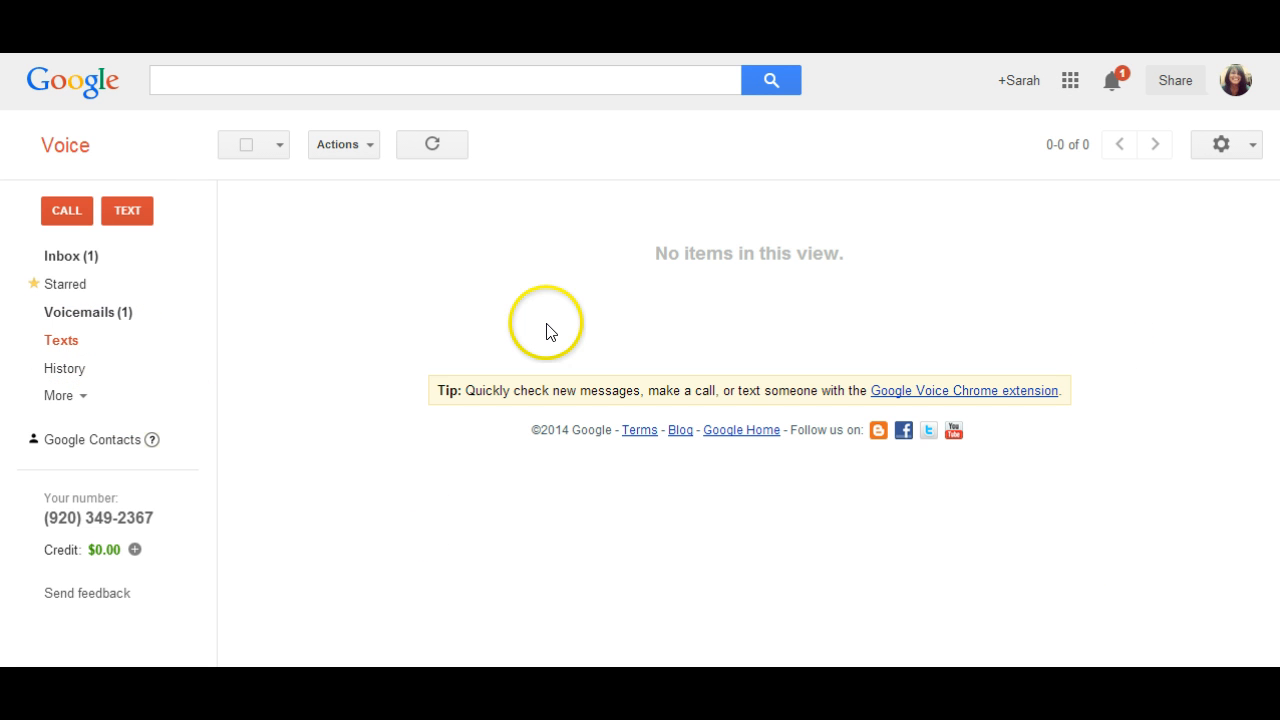
click(30, 367)
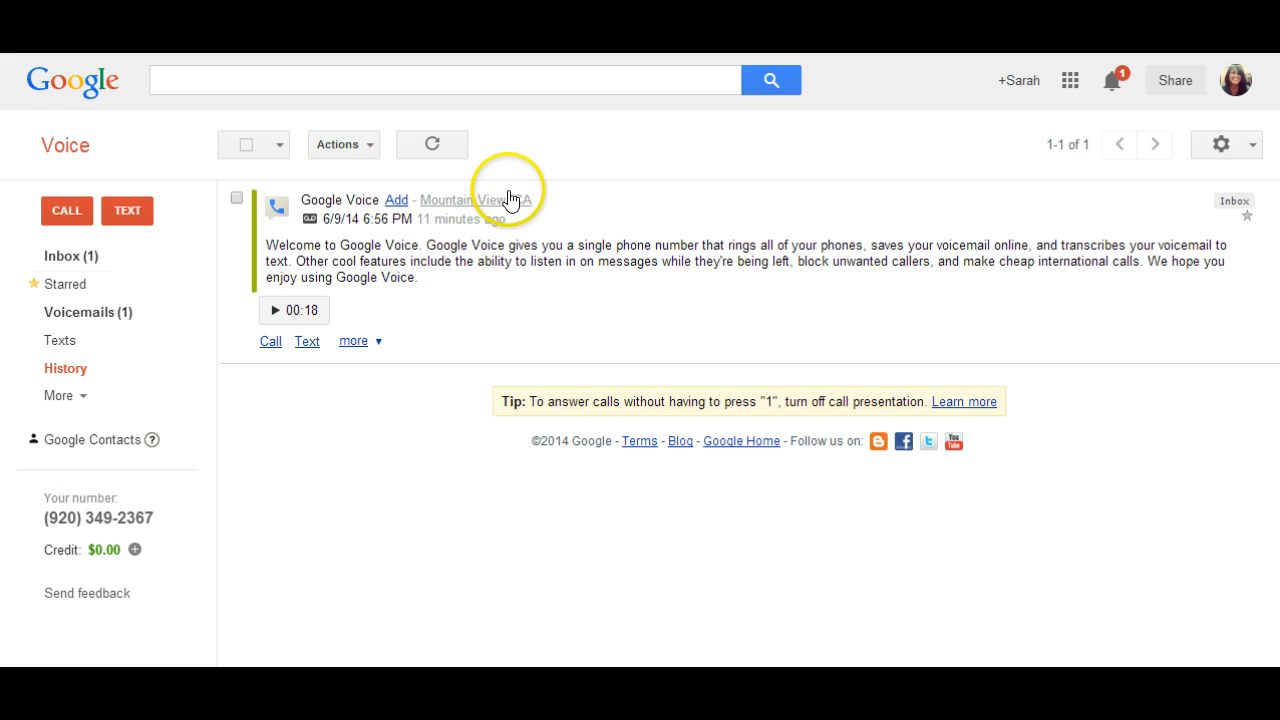
click(60, 396)
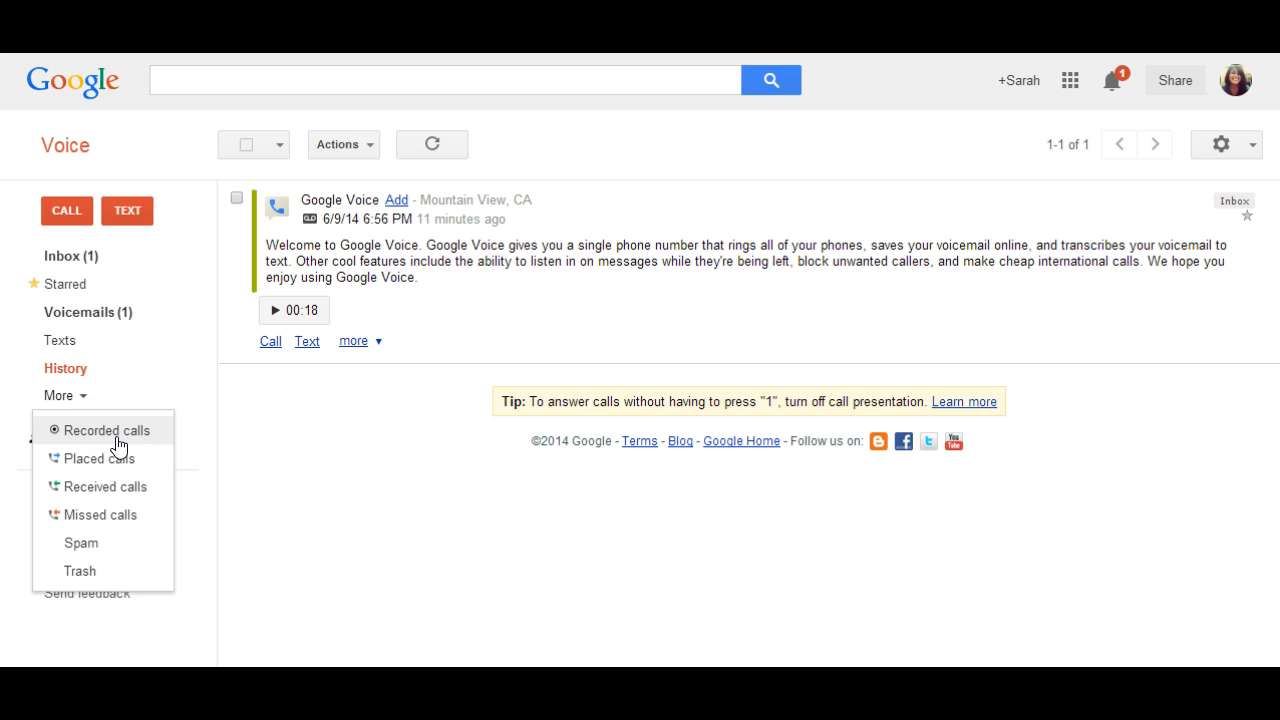
click(187, 370)
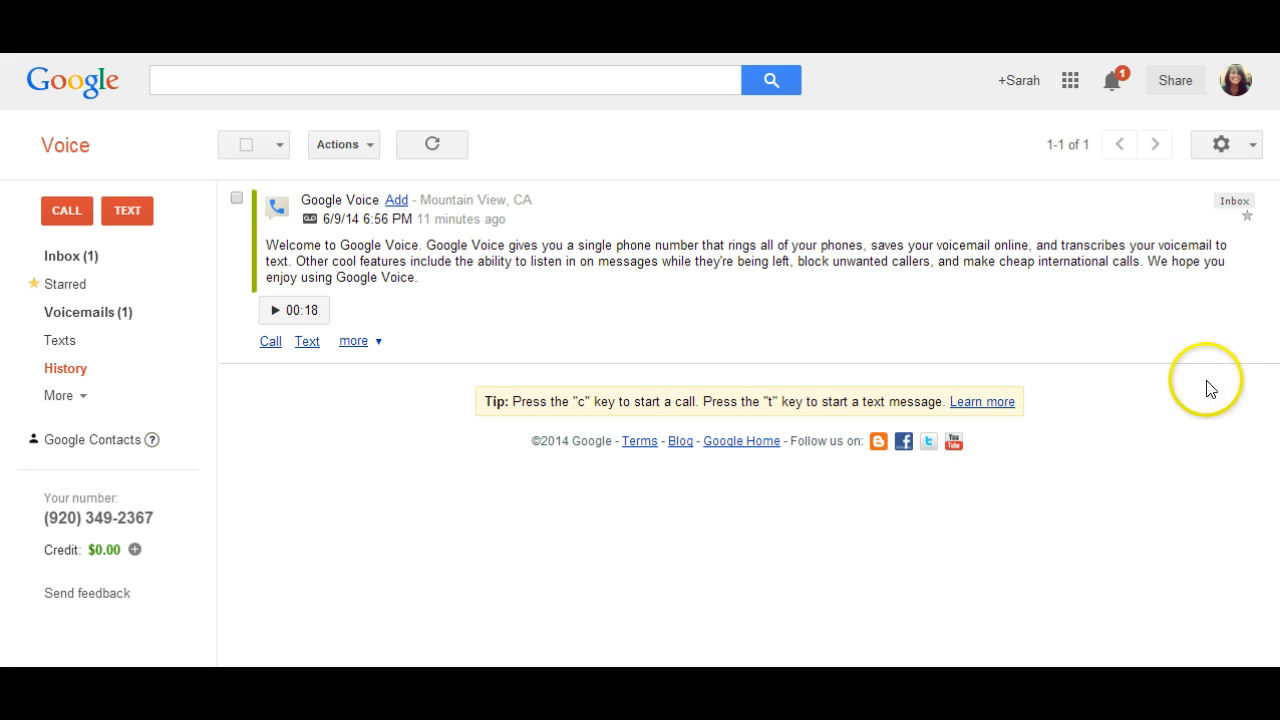
- Check the actions available for the selected Google Voice welcome message in the history and deselect it without applying any
click(367, 146)
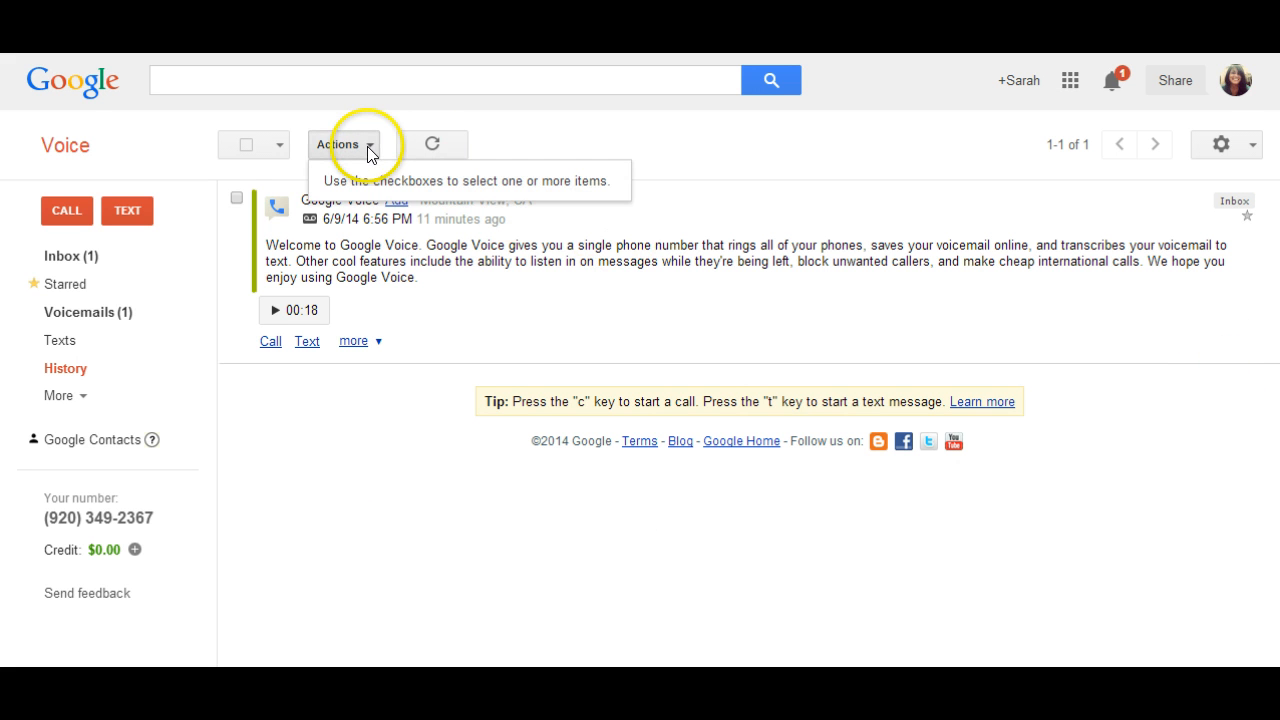
click(237, 198)
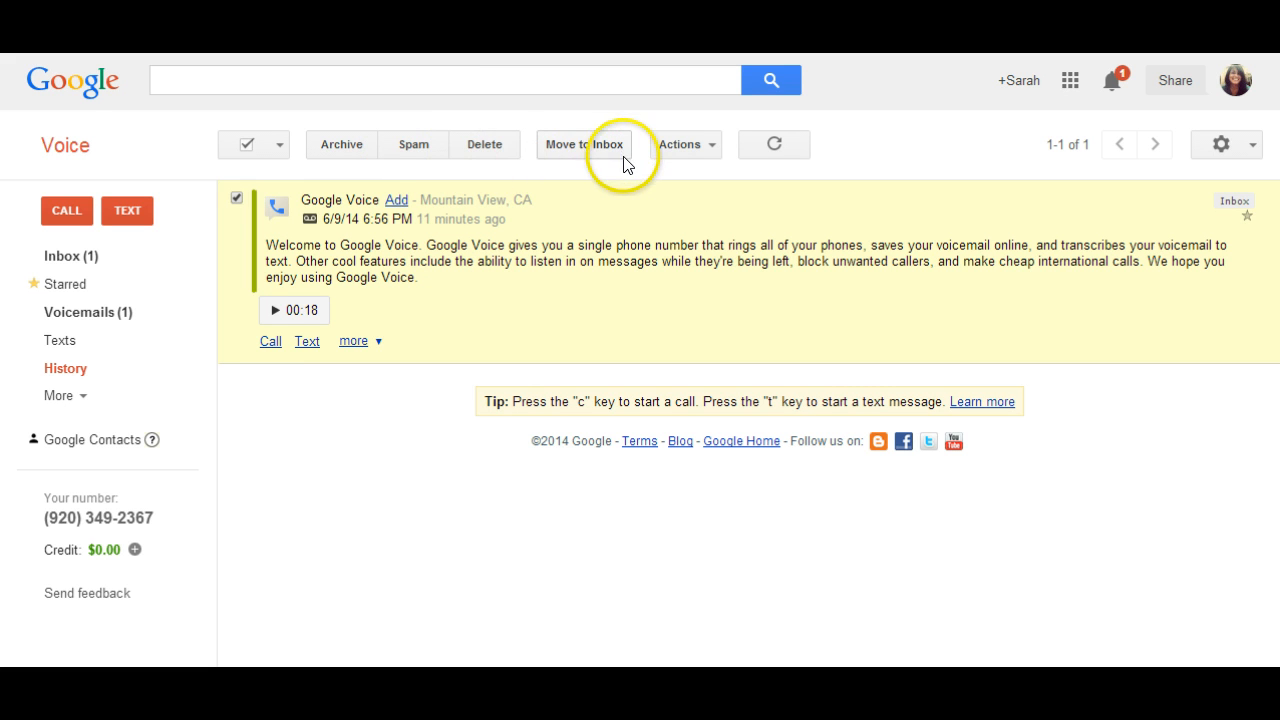
click(701, 152)
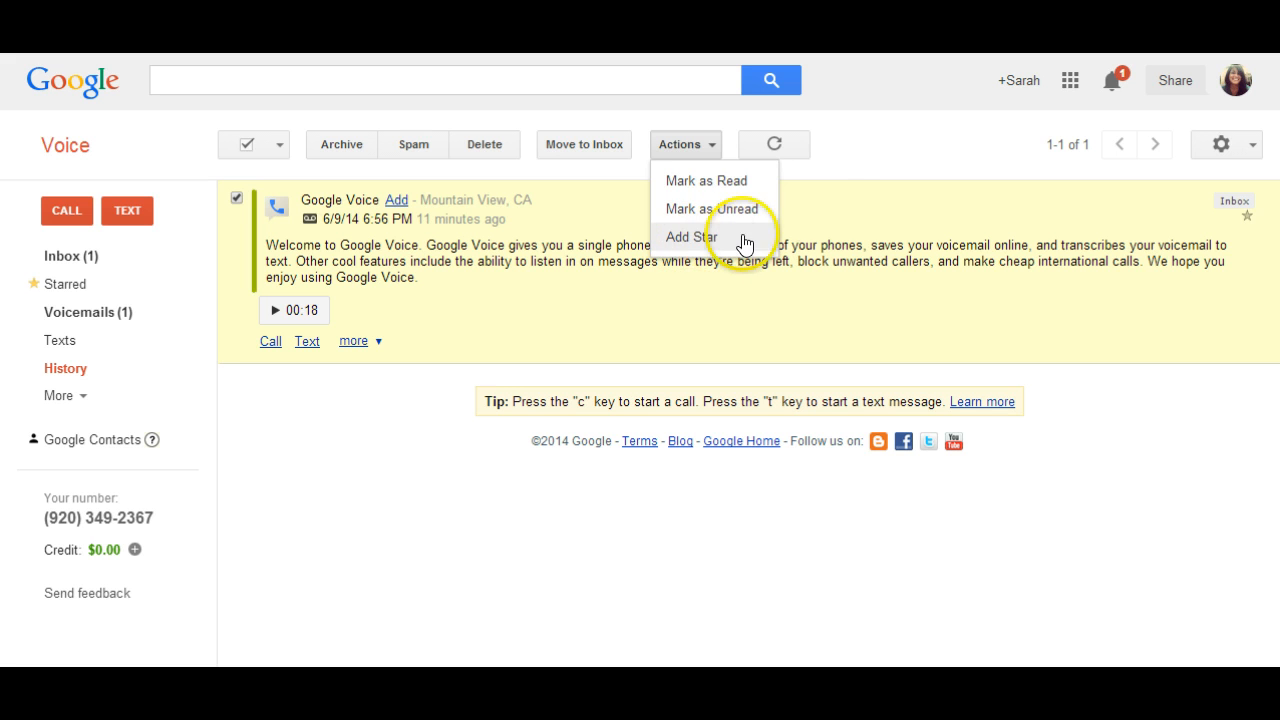
click(826, 160)
click(237, 198)
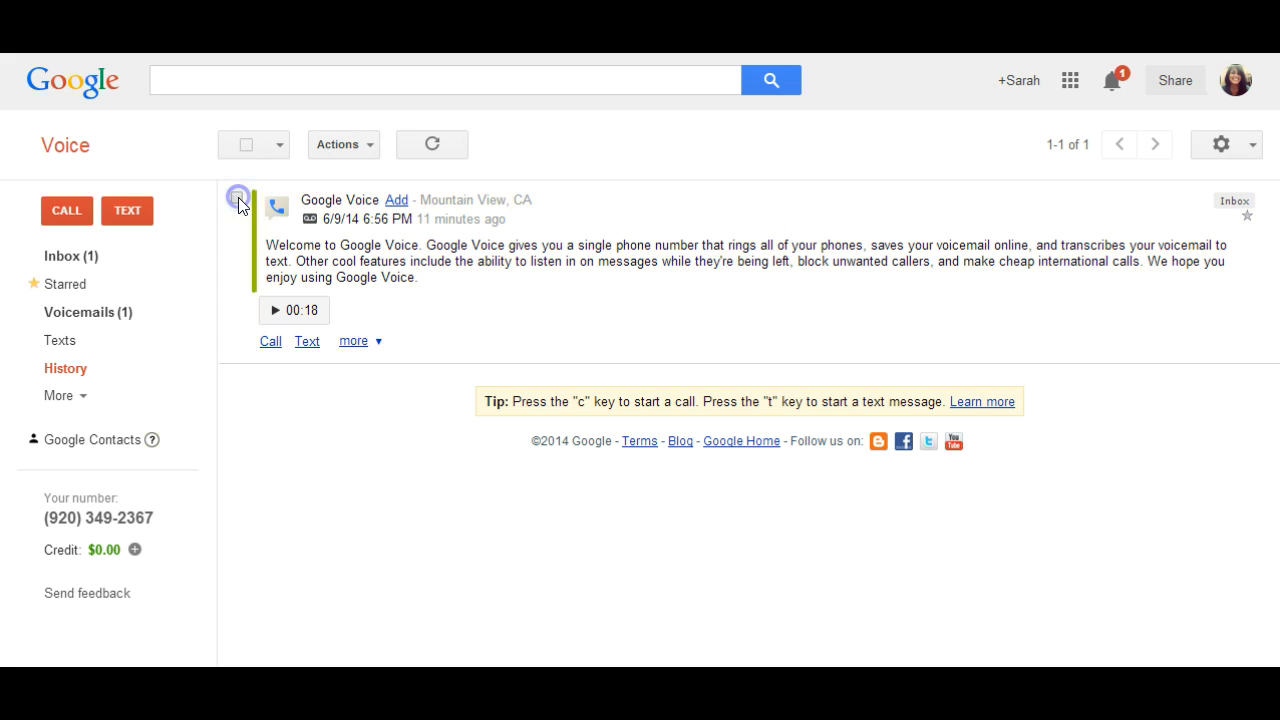